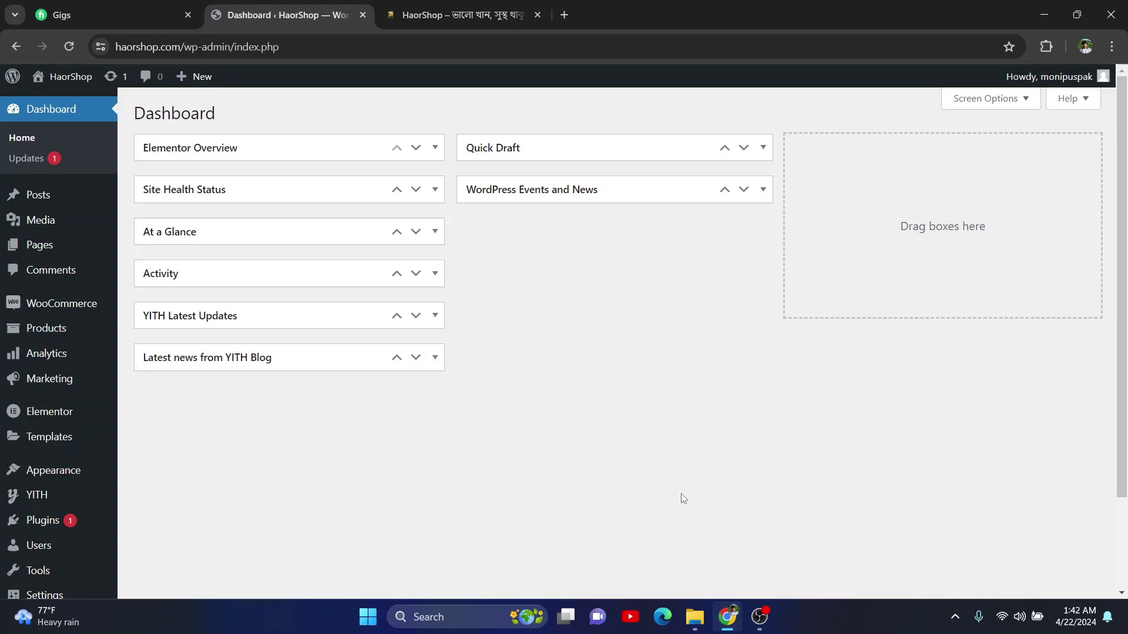
Step: Look over the live HaorShop storefront in its browser tab
{"action": "left_click", "coordinate": [464, 14]}
{"action": "left_click", "coordinate": [43, 297]}
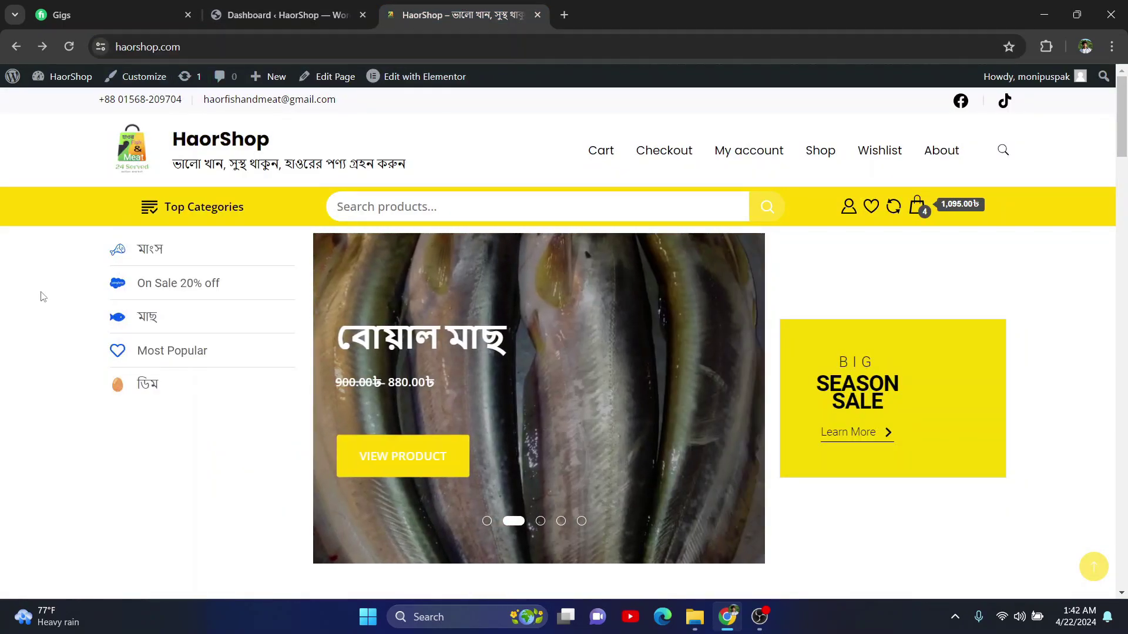
{"action": "scroll", "coordinate": [33, 417], "scroll_direction": "down", "scroll_amount": 6}
{"action": "scroll", "coordinate": [33, 418], "scroll_direction": "up", "scroll_amount": 6}
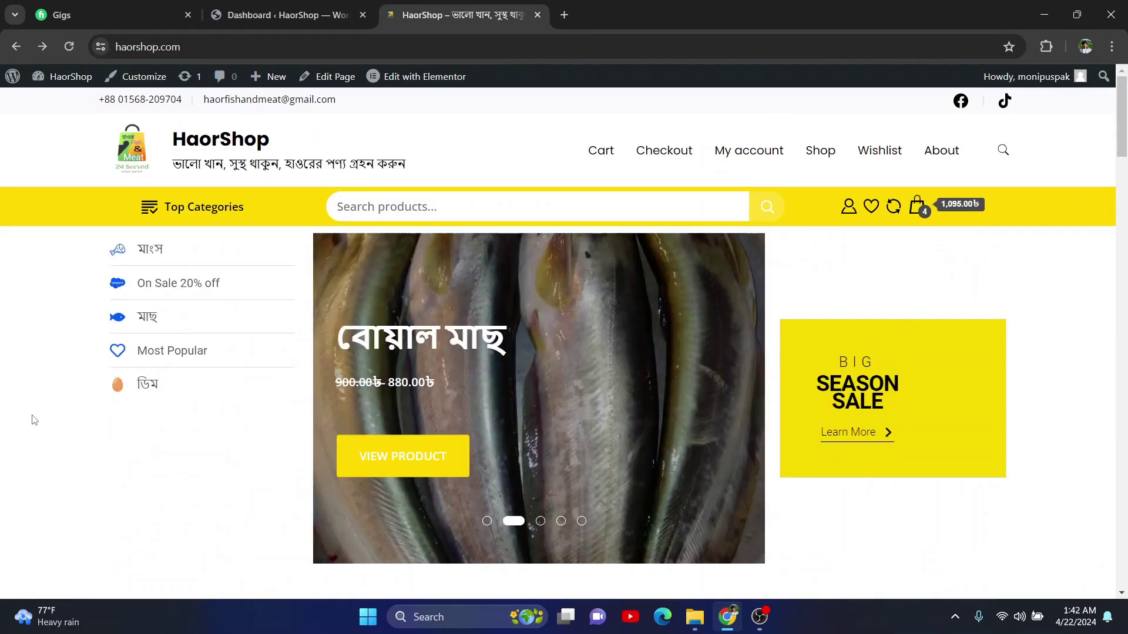
Step: Return to the WordPress Dashboard and open the Installed Plugins list
{"action": "left_click", "coordinate": [301, 6]}
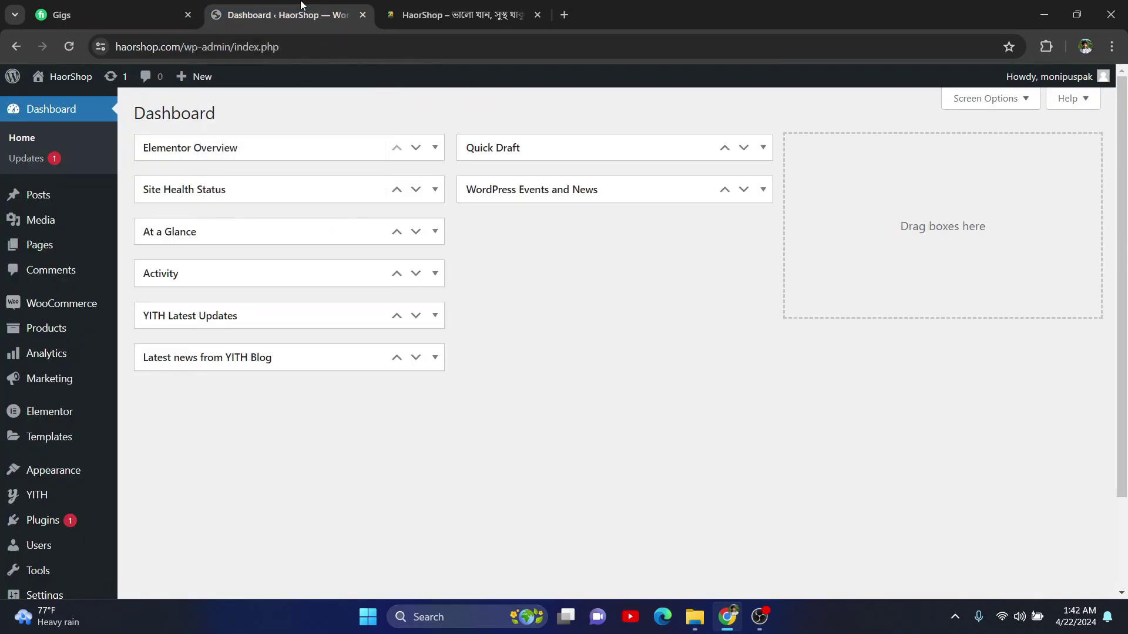
{"action": "mouse_move", "coordinate": [30, 382]}
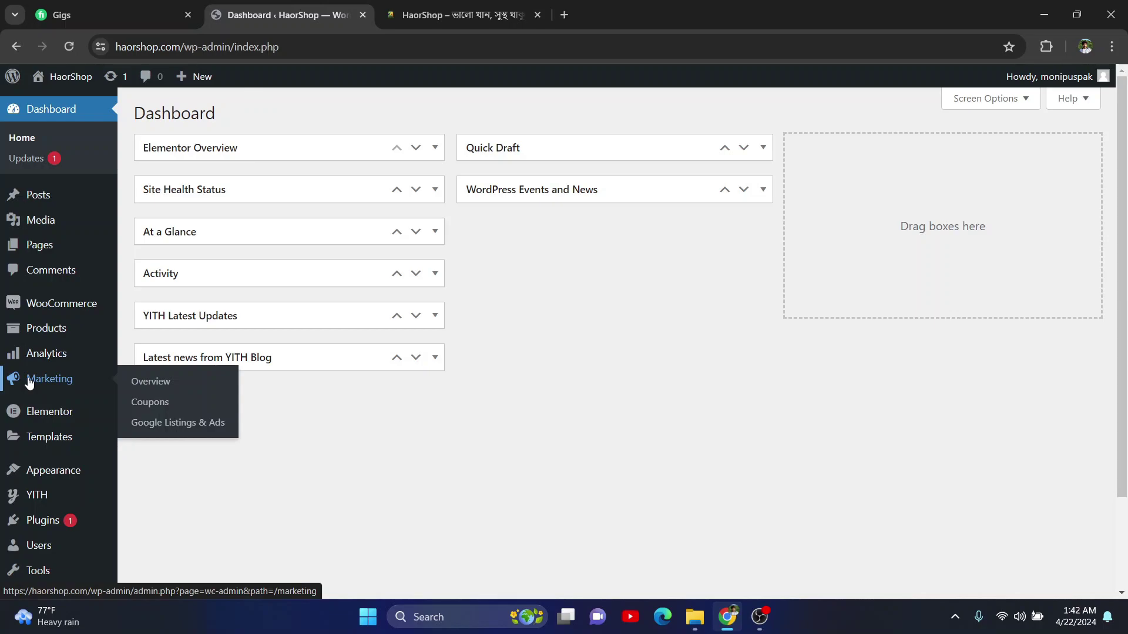
{"action": "mouse_move", "coordinate": [43, 257]}
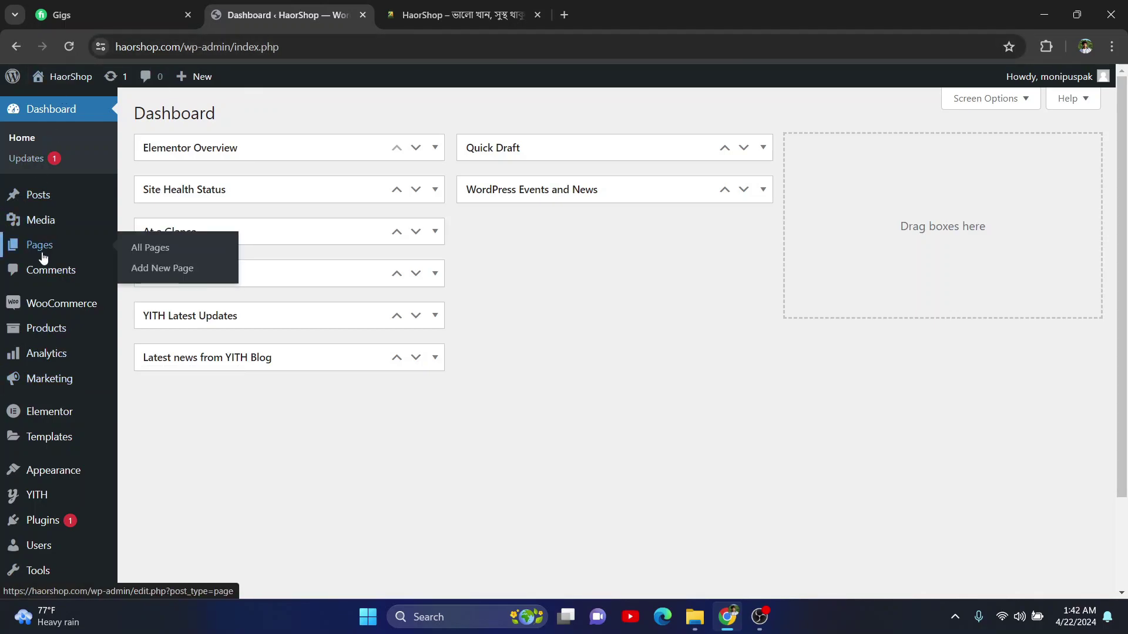
{"action": "left_click", "coordinate": [71, 520]}
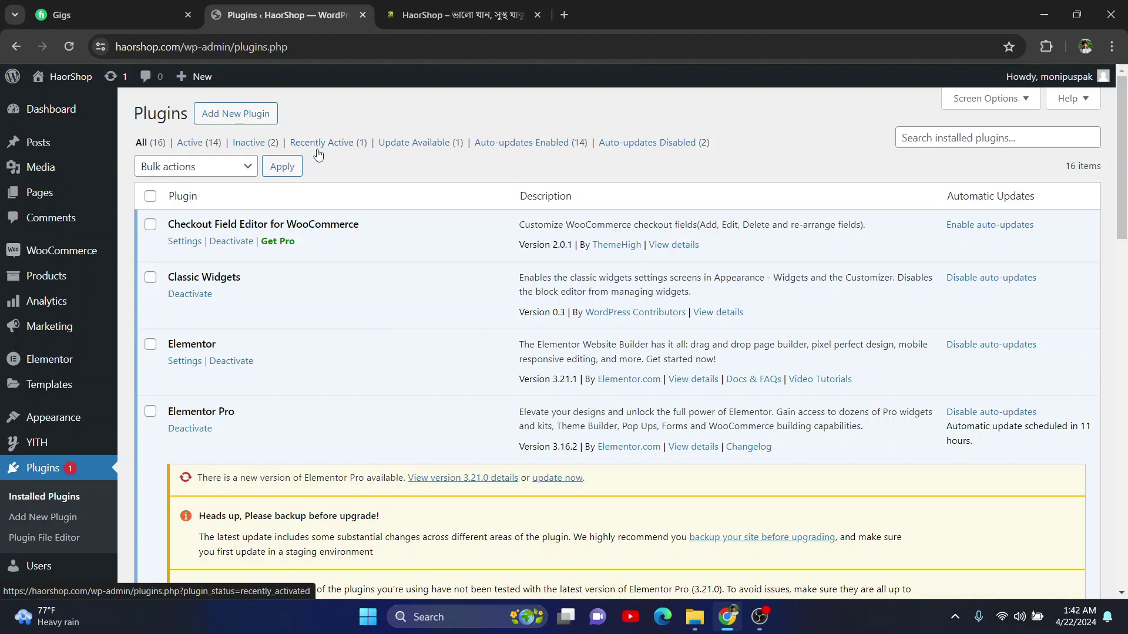
Step: Search the Add Plugins directory for 'construction'
{"action": "left_click", "coordinate": [224, 115]}
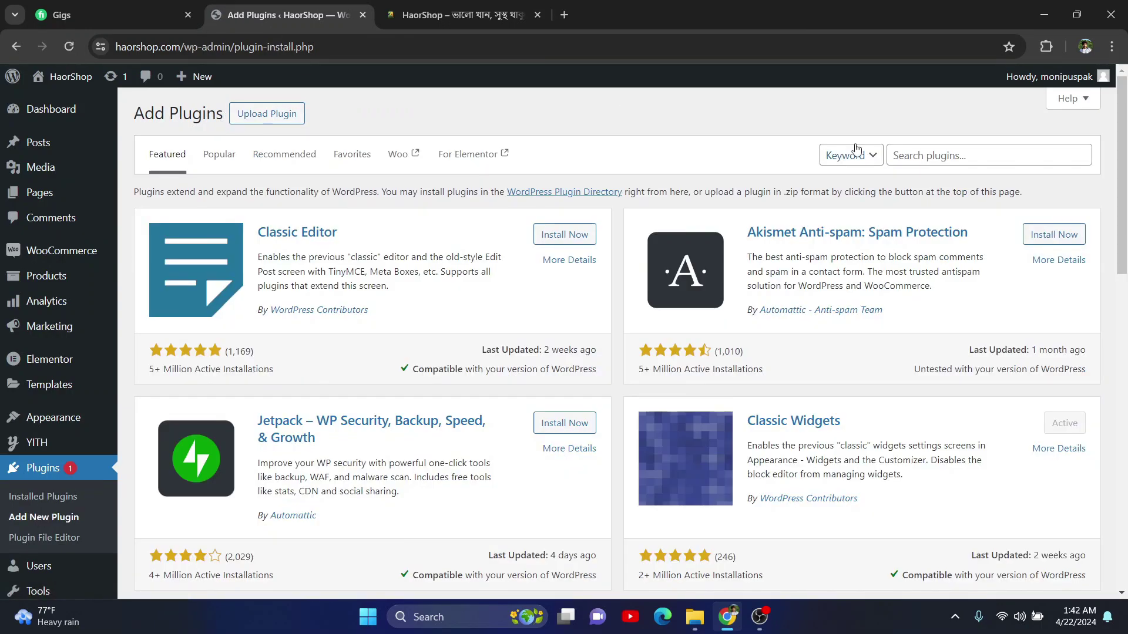
{"action": "left_click", "coordinate": [899, 153]}
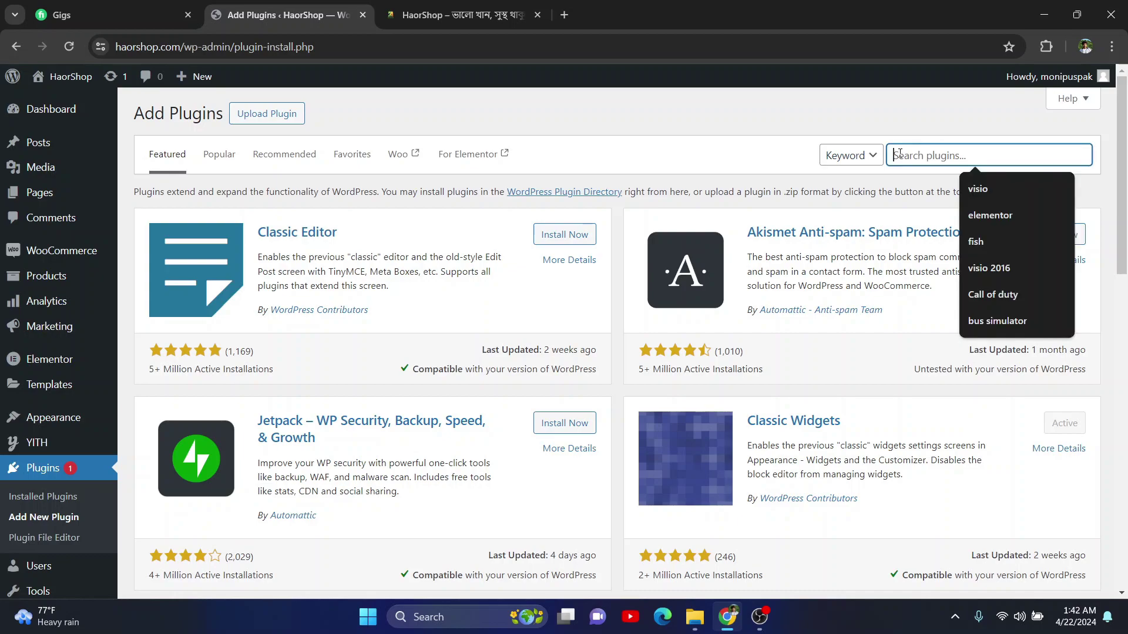
{"action": "left_click", "coordinate": [834, 120]}
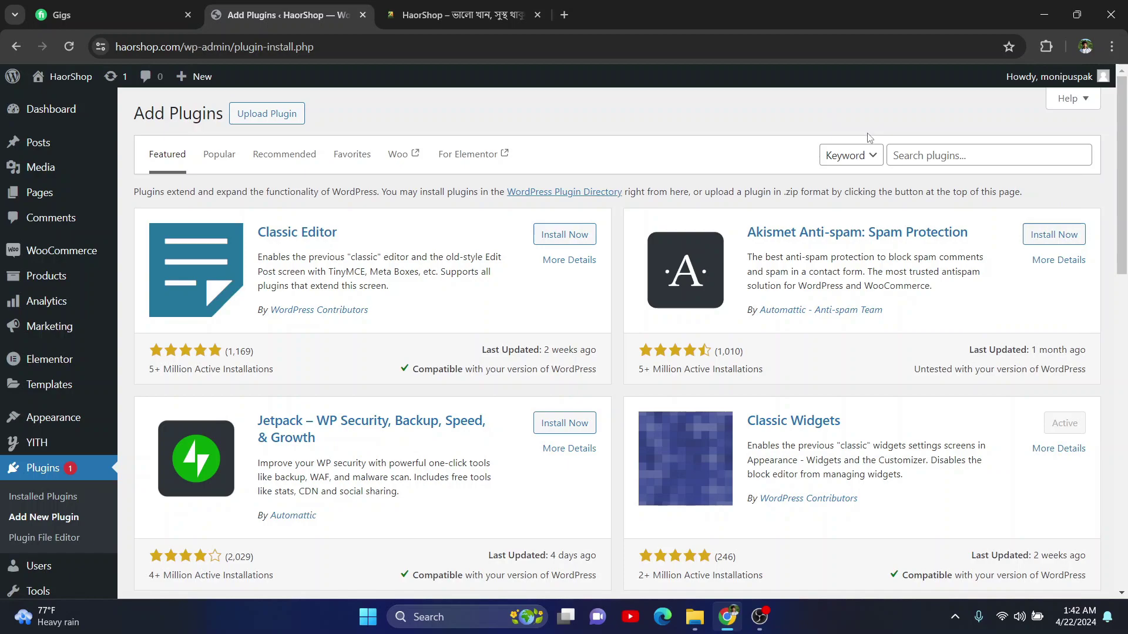
{"action": "left_click", "coordinate": [904, 153]}
{"action": "type", "text": "const"}
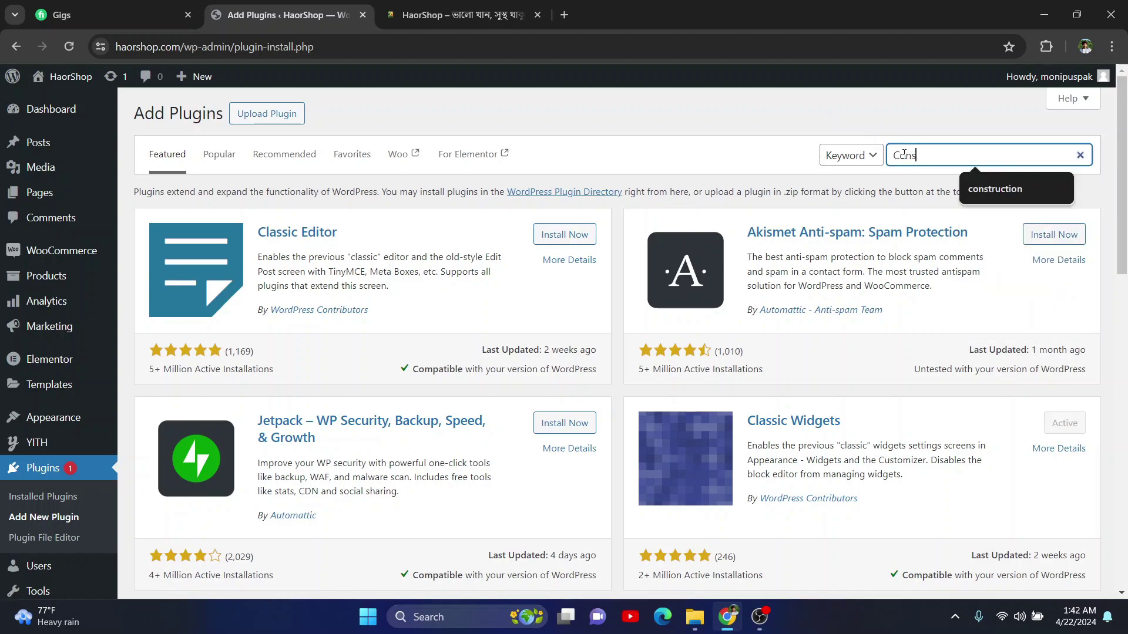
{"action": "key", "text": "Down"}
{"action": "key", "text": "Return"}
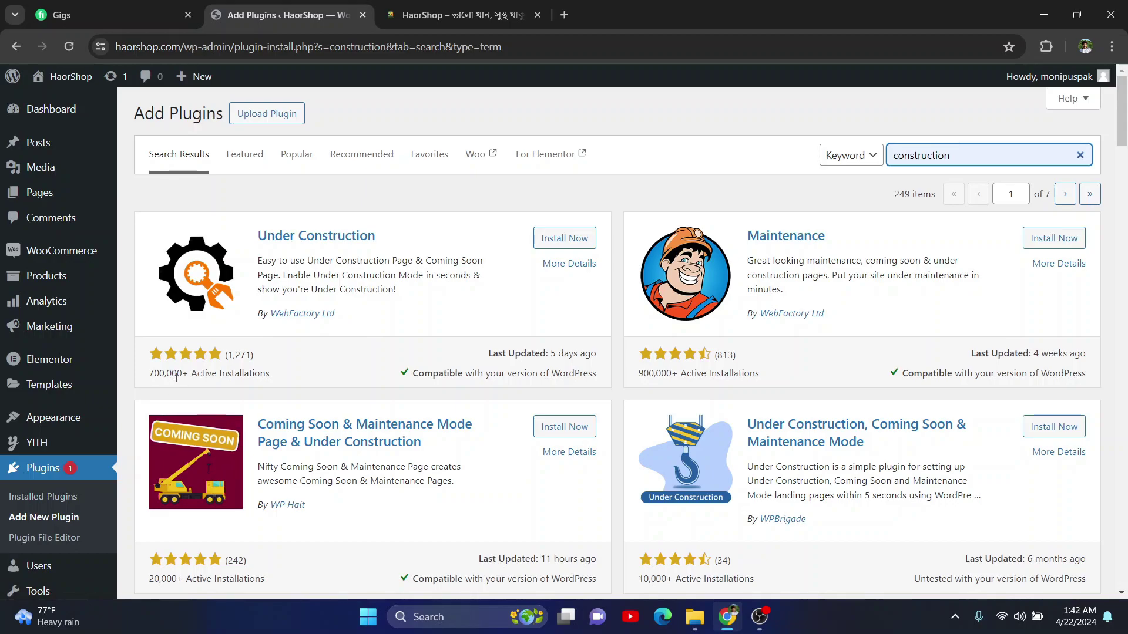
Step: Install and activate WebFactory Ltd's Under Construction plugin from the search results
{"action": "left_click", "coordinate": [554, 241]}
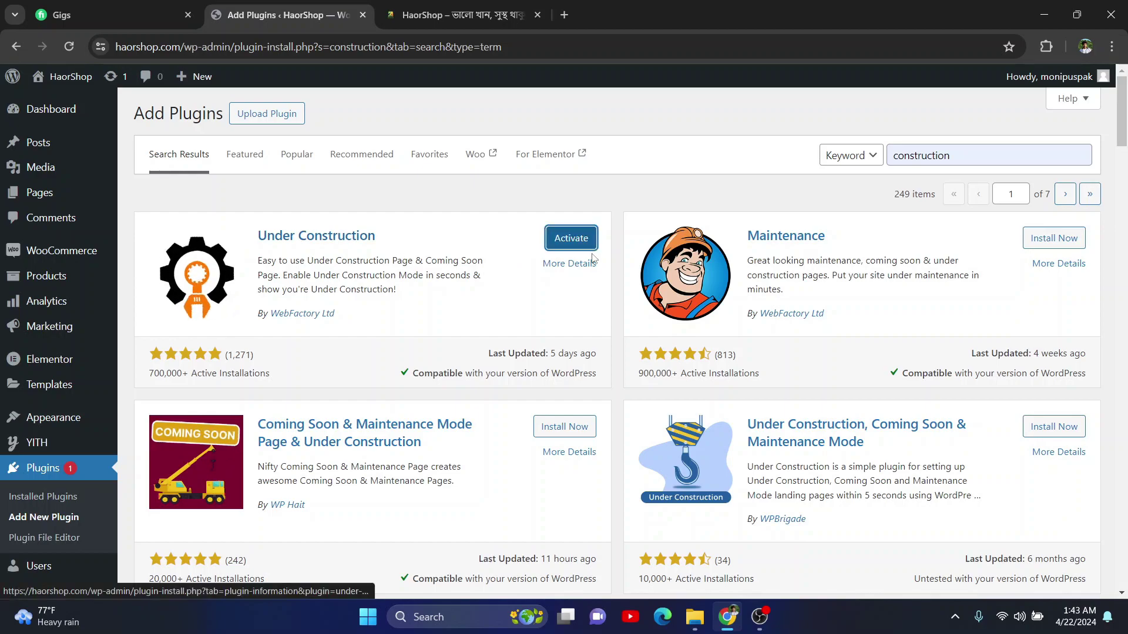
{"action": "left_click", "coordinate": [573, 242]}
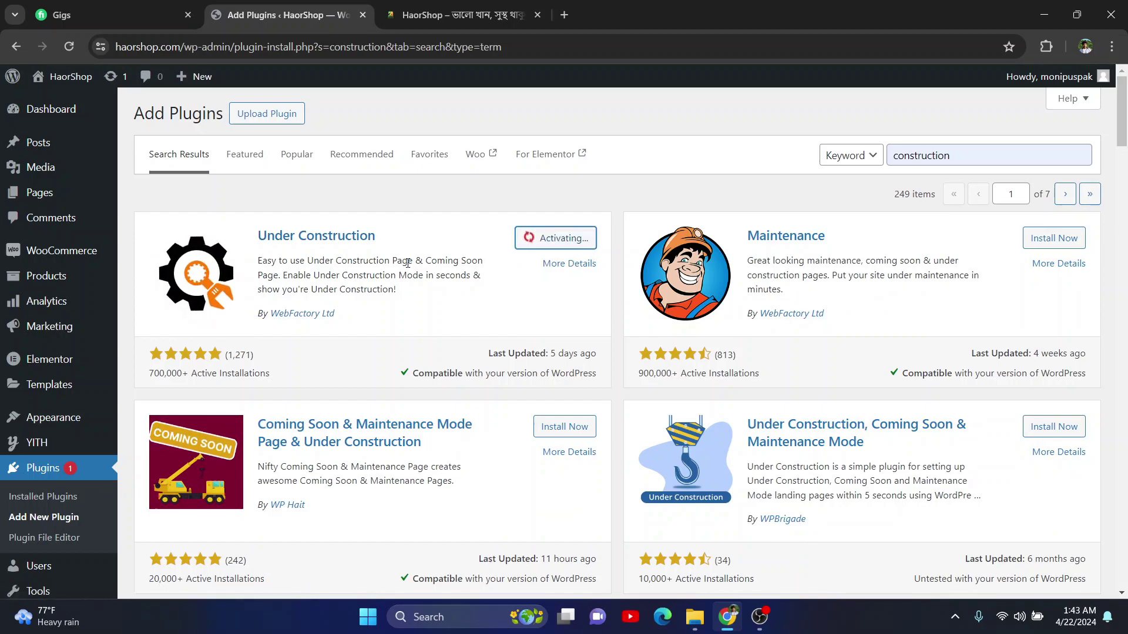
Step: Dismiss the UnderConstructionPage welcome notice on the Plugins page
{"action": "left_click", "coordinate": [44, 468]}
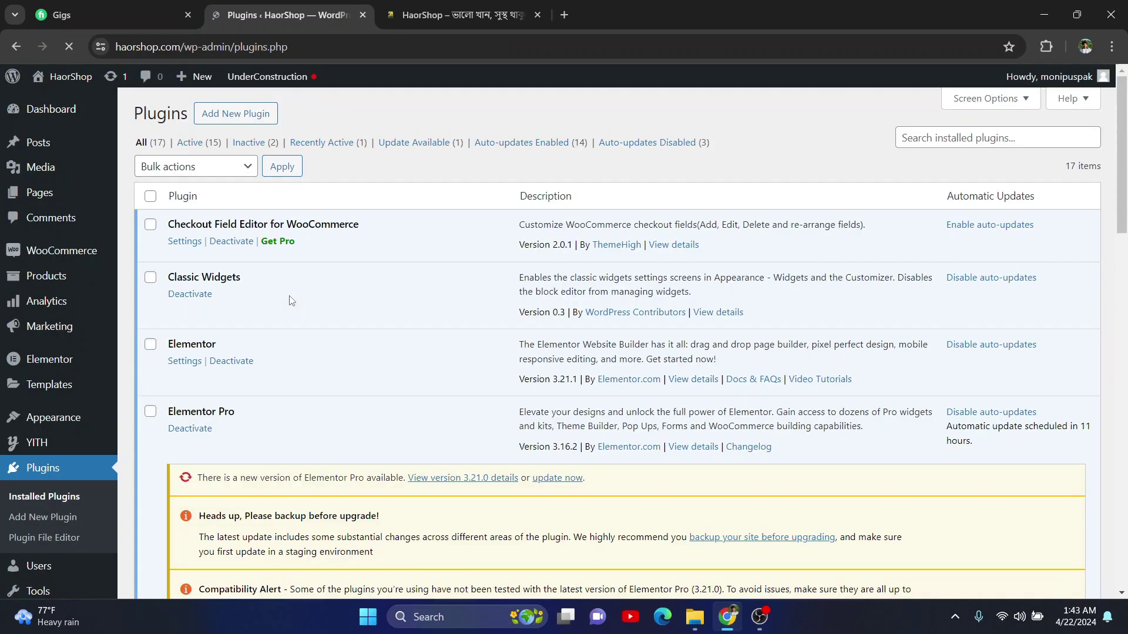
{"action": "scroll", "coordinate": [292, 300], "scroll_direction": "down", "scroll_amount": 3}
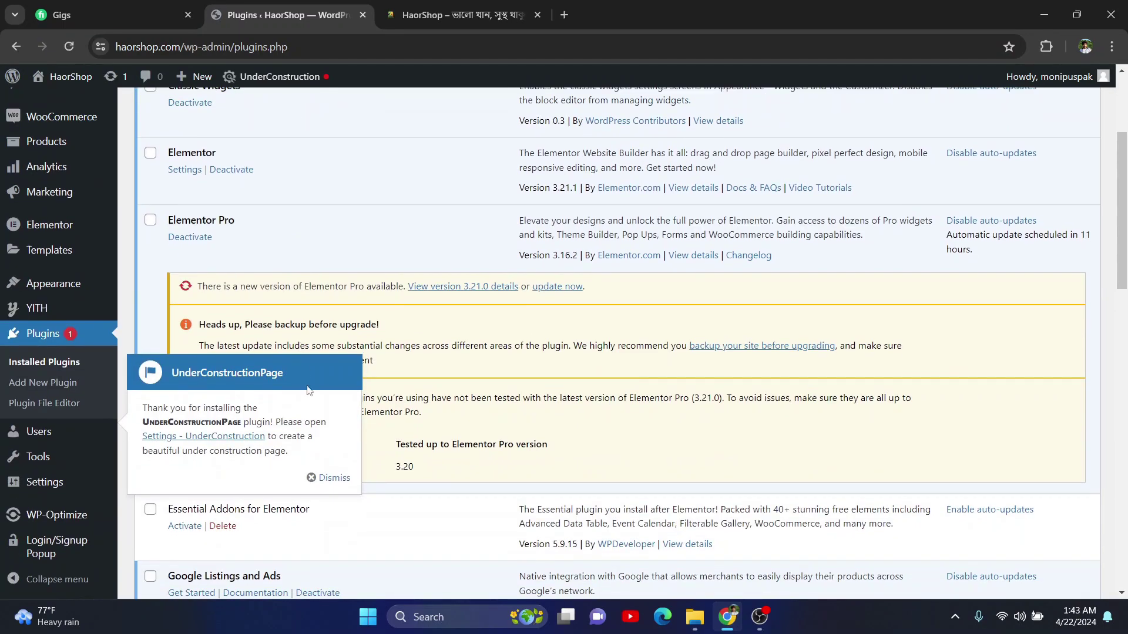
{"action": "scroll", "coordinate": [350, 465], "scroll_direction": "down", "scroll_amount": 4}
{"action": "scroll", "coordinate": [329, 444], "scroll_direction": "up", "scroll_amount": 3}
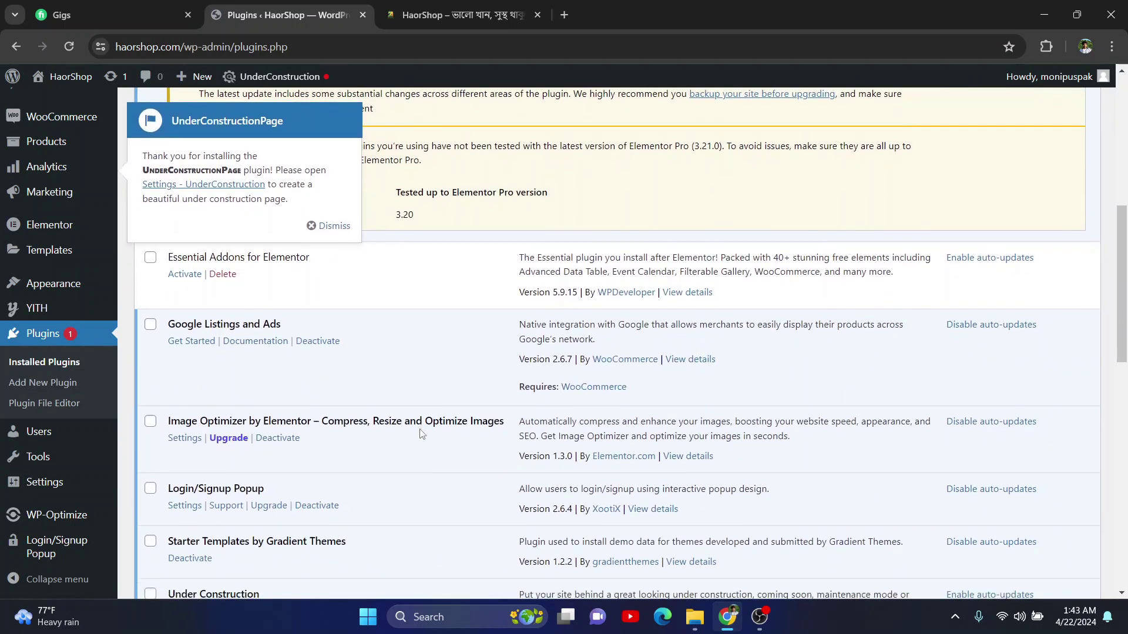
{"action": "left_click", "coordinate": [329, 445]}
Step: Open the Under Construction plugin's Settings page from the plugins list
{"action": "scroll", "coordinate": [327, 445], "scroll_direction": "up", "scroll_amount": 4}
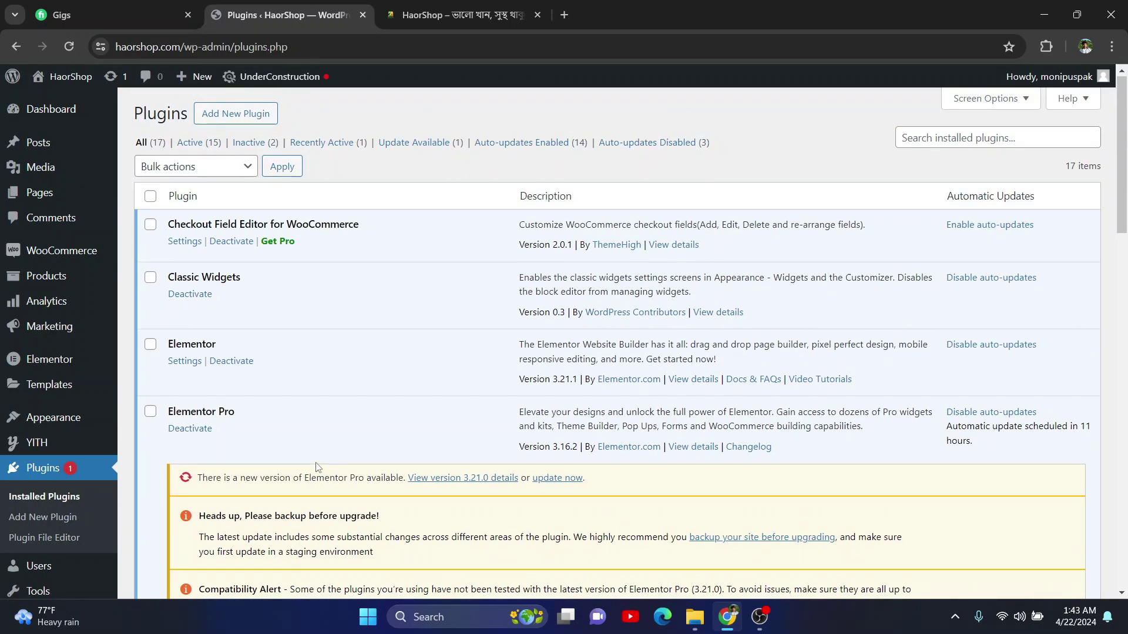
{"action": "scroll", "coordinate": [317, 463], "scroll_direction": "down", "scroll_amount": 1}
{"action": "scroll", "coordinate": [316, 463], "scroll_direction": "down", "scroll_amount": 10}
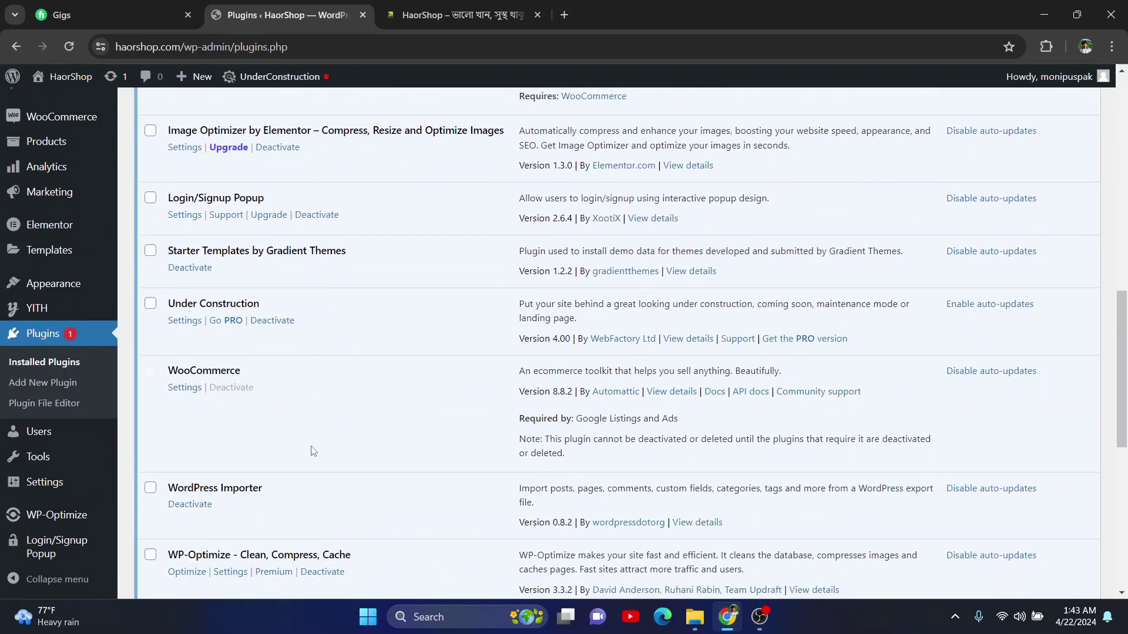
{"action": "left_click", "coordinate": [189, 324]}
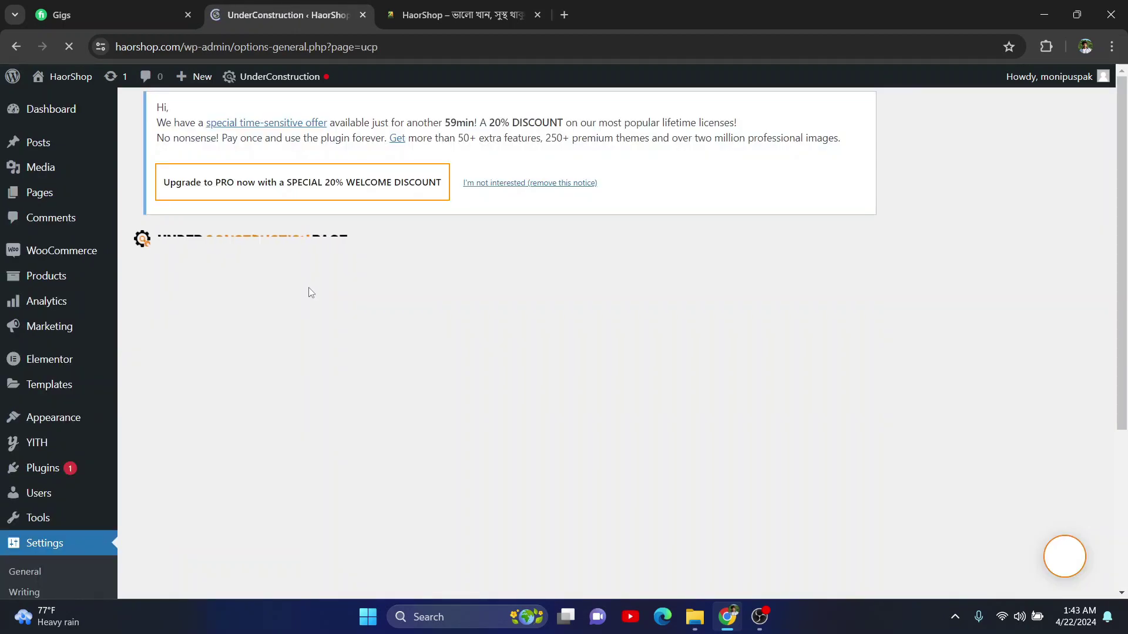
Step: Dismiss the PRO discount offer and the getting-started video tips
{"action": "left_click", "coordinate": [539, 185]}
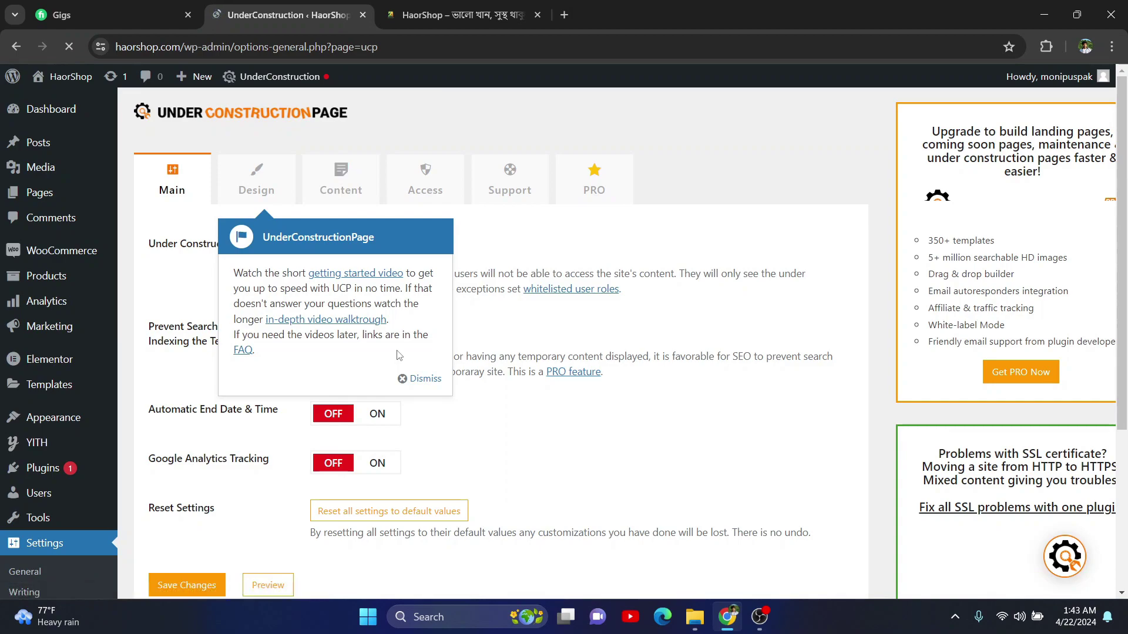
{"action": "left_click", "coordinate": [416, 378]}
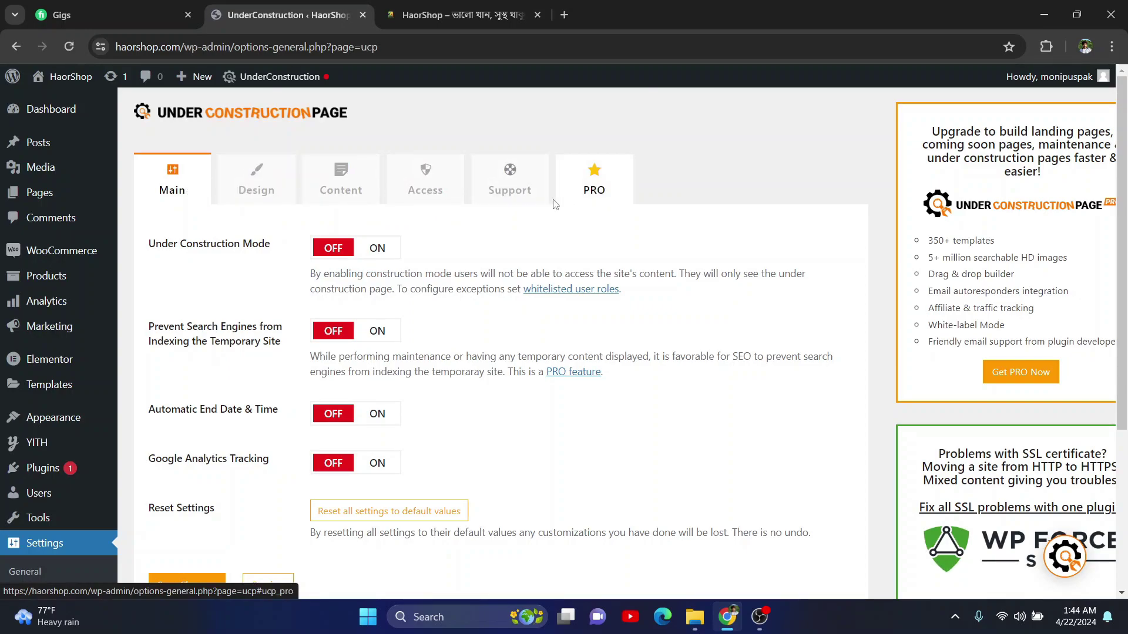
{"action": "scroll", "coordinate": [236, 337], "scroll_direction": "down", "scroll_amount": 1}
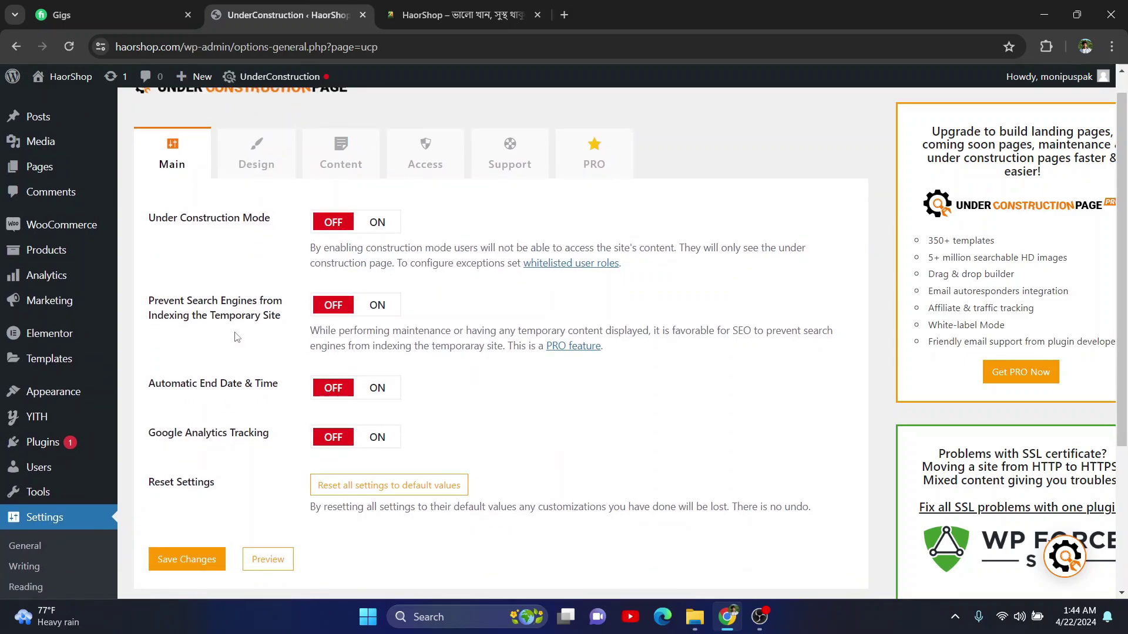
{"action": "scroll", "coordinate": [293, 254], "scroll_direction": "up", "scroll_amount": 1}
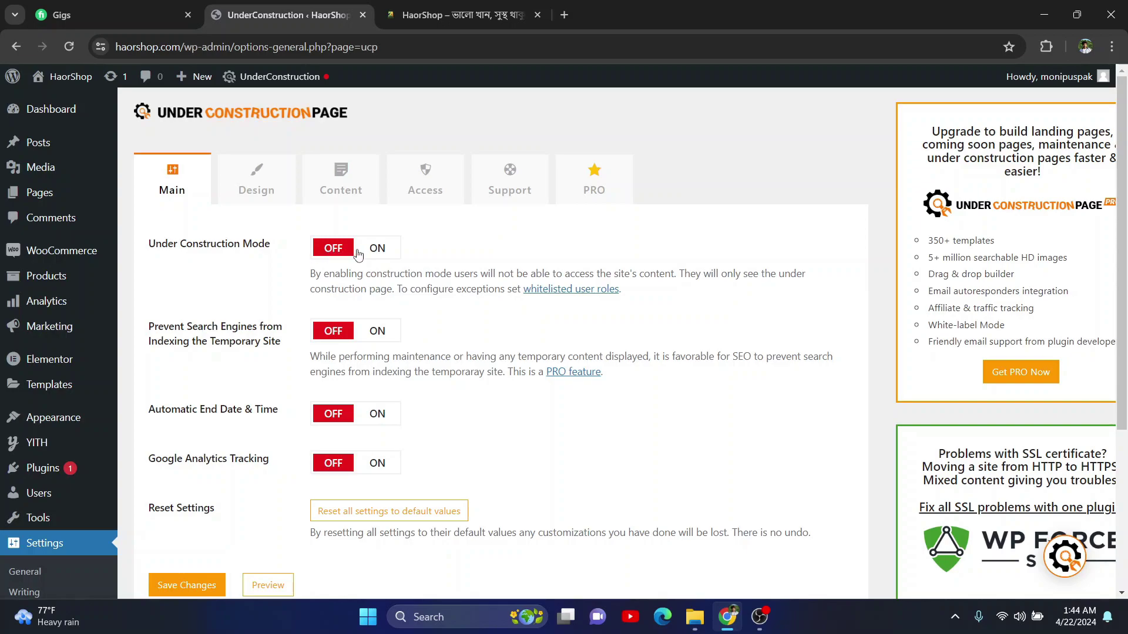
Step: Turn Under Construction Mode ON and save the changes
{"action": "left_click", "coordinate": [380, 254]}
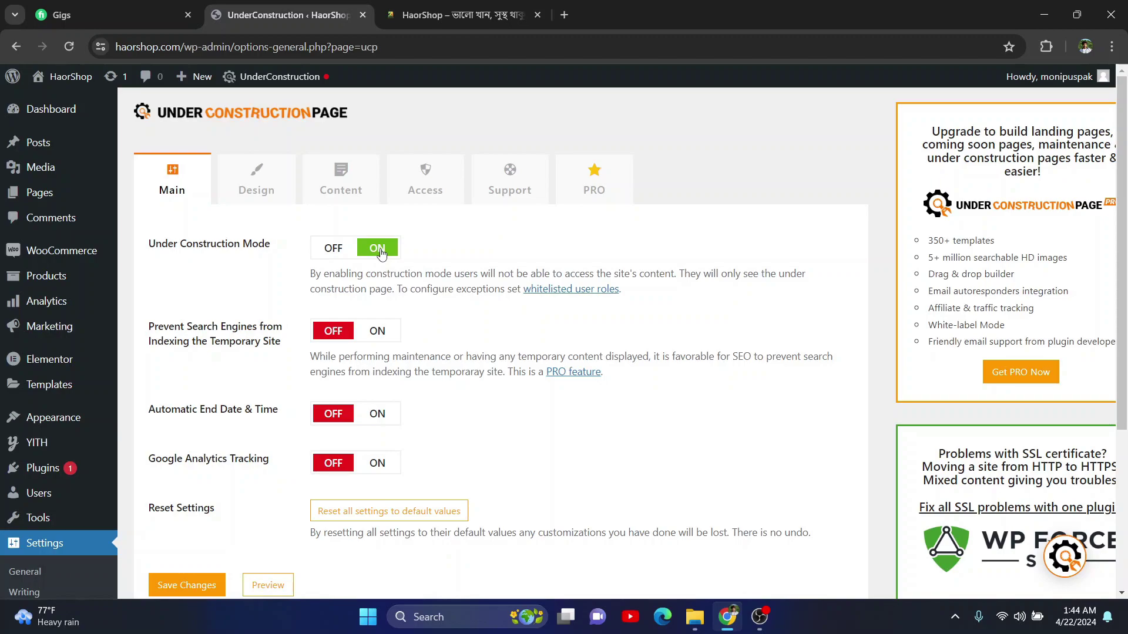
{"action": "scroll", "coordinate": [255, 332], "scroll_direction": "down", "scroll_amount": 2}
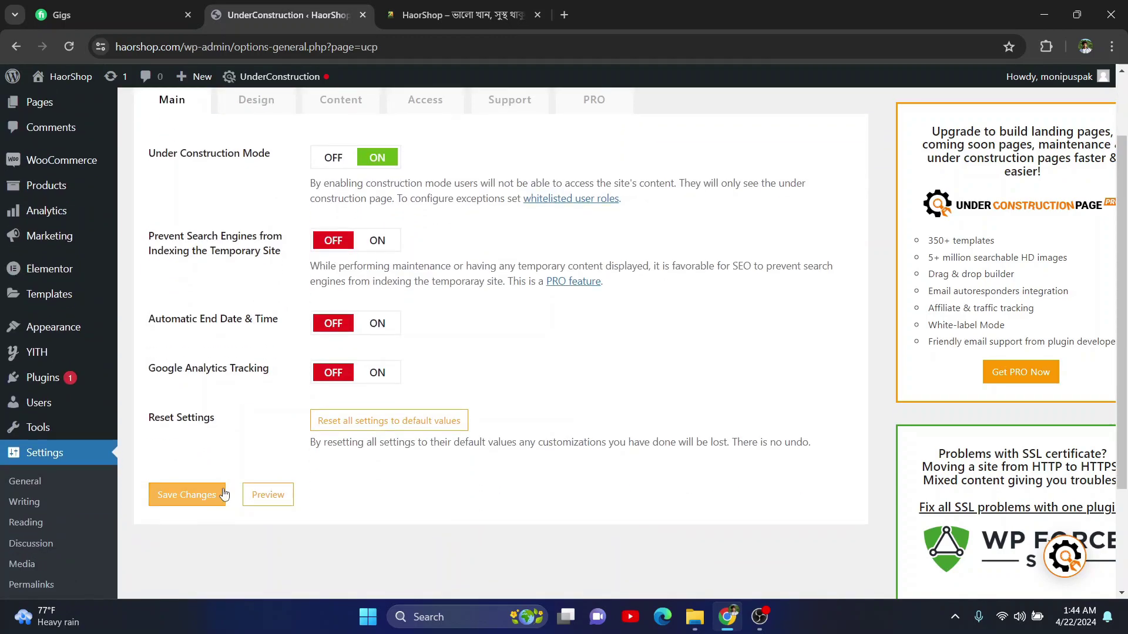
{"action": "left_click", "coordinate": [194, 495]}
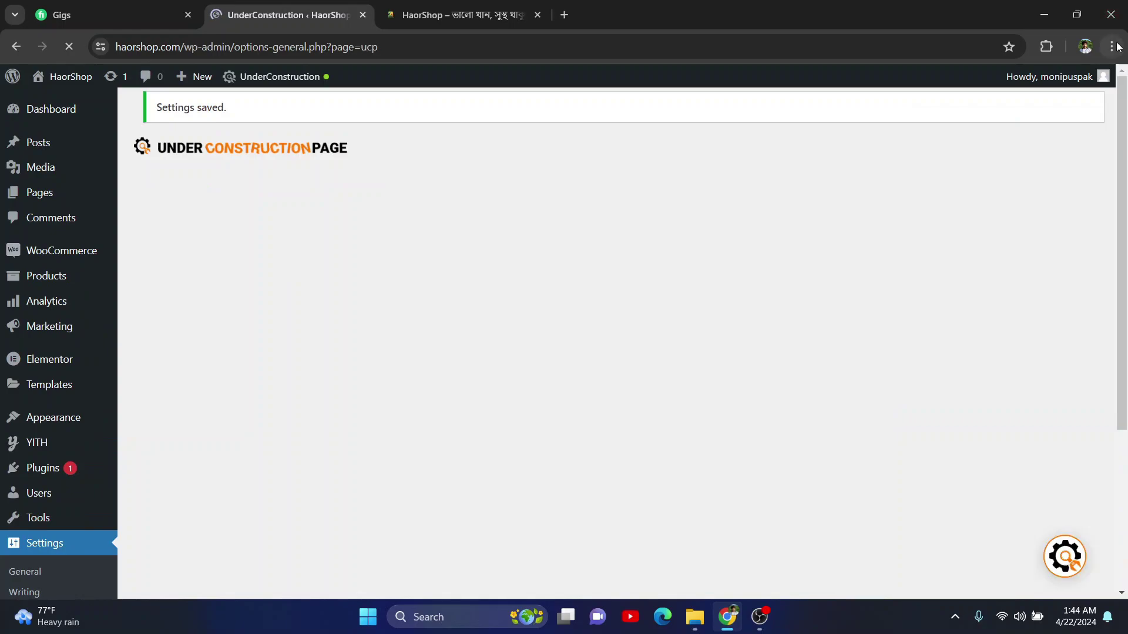
Step: Load haorshop.com in a new Incognito window to view it as a visitor
{"action": "left_click", "coordinate": [1114, 47]}
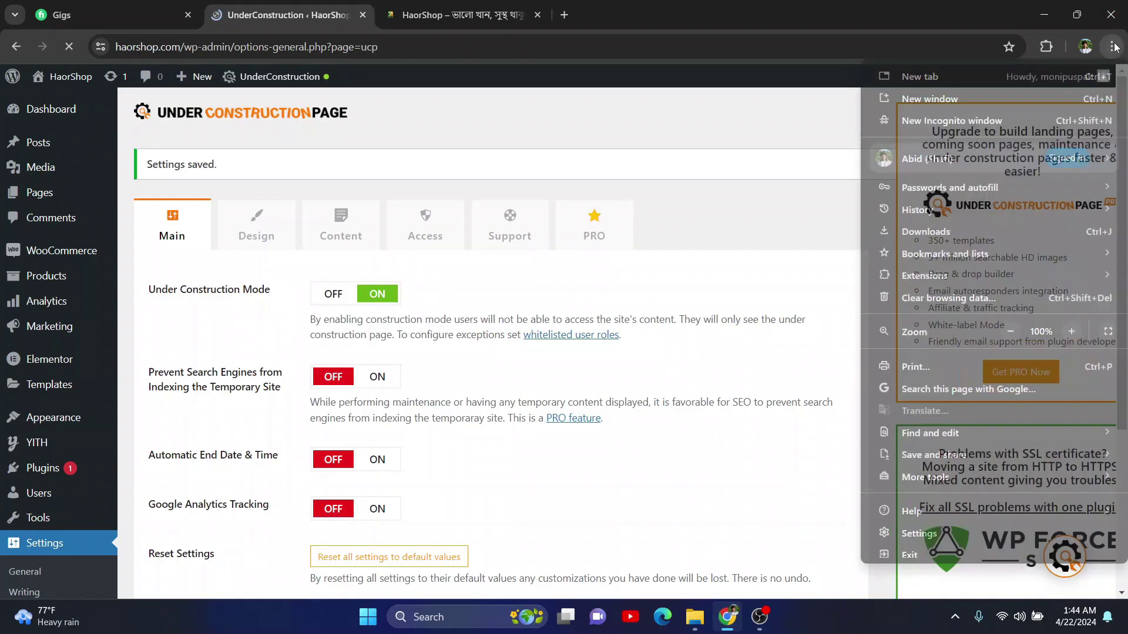
{"action": "left_click", "coordinate": [987, 122]}
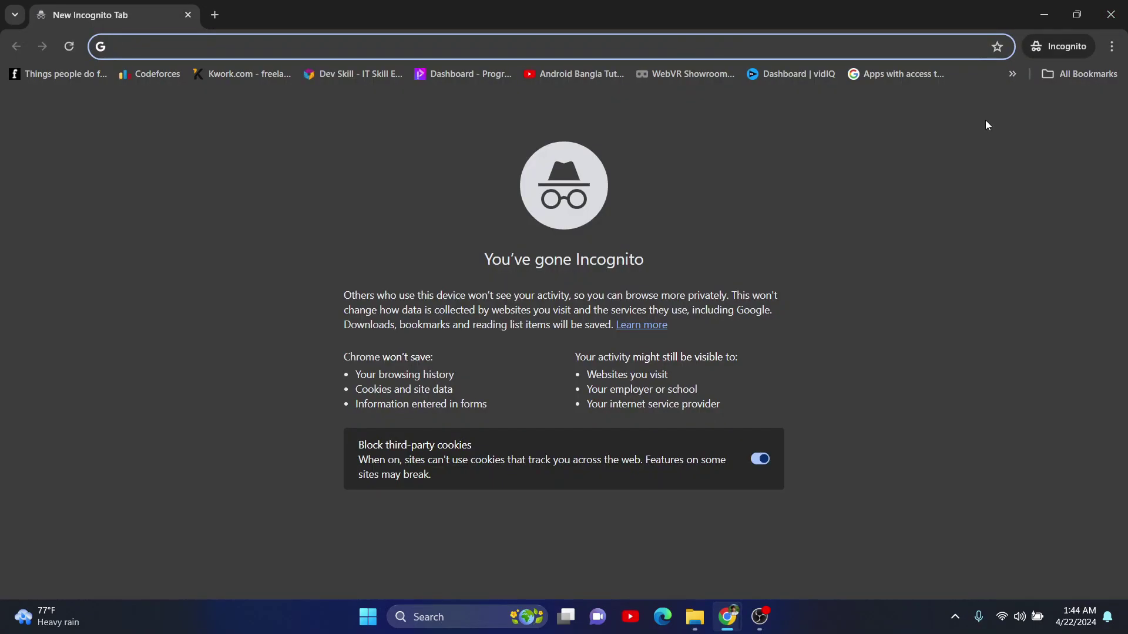
{"action": "type", "text": "hao"}
{"action": "key", "text": "Return"}
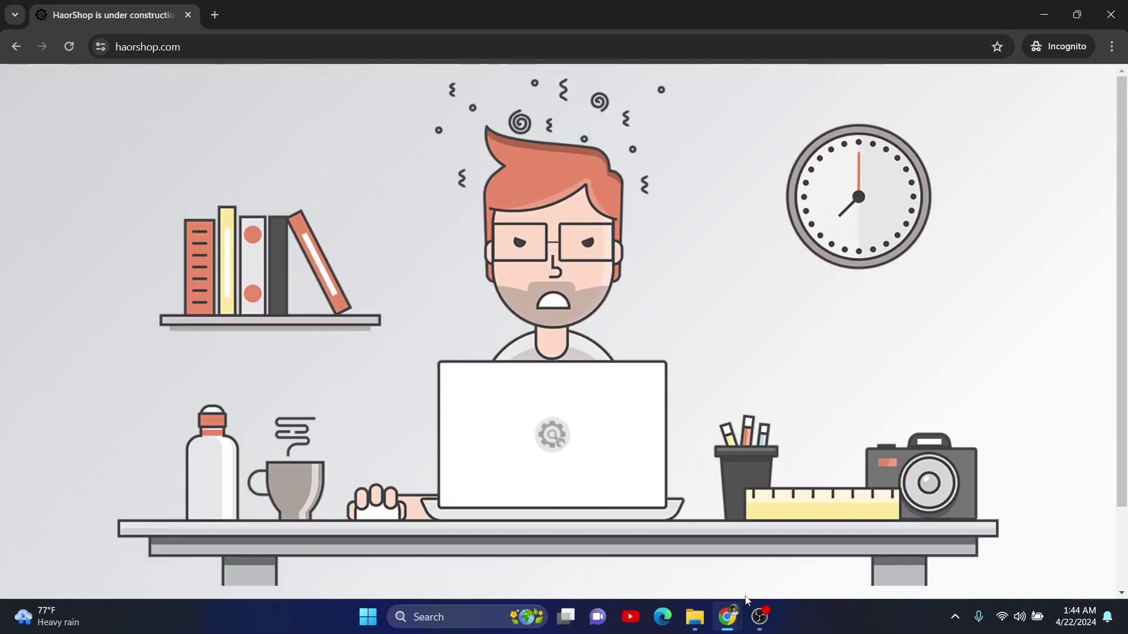
Step: Back in the plugin settings, browse the Design tab's theme gallery, where Mad Designer is current
{"action": "mouse_move", "coordinate": [727, 615]}
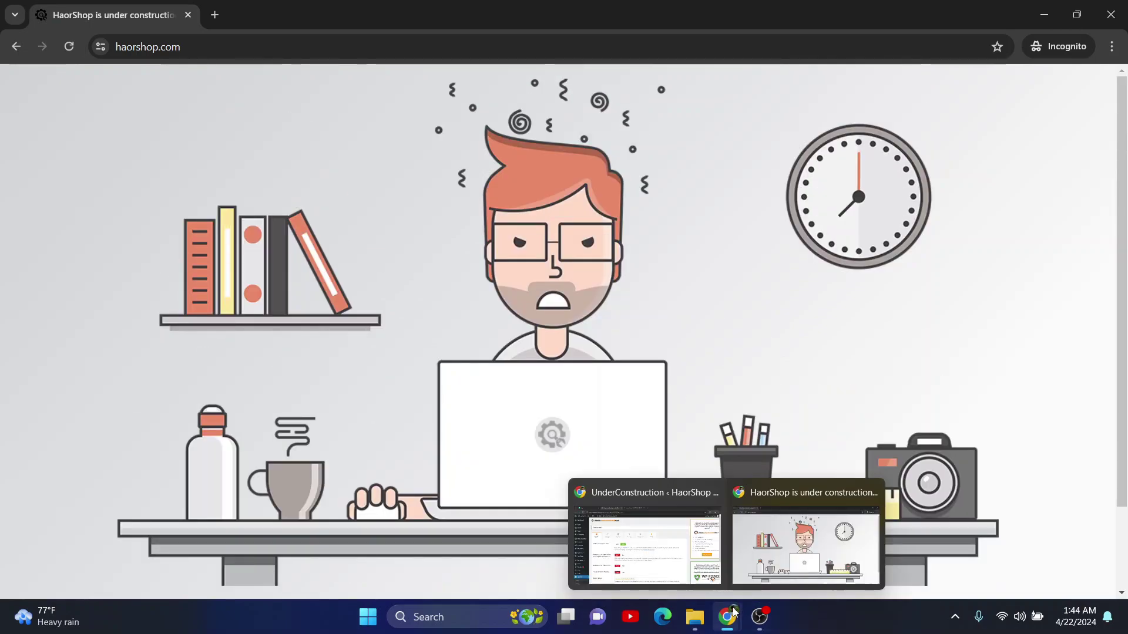
{"action": "left_click", "coordinate": [678, 492]}
{"action": "left_click", "coordinate": [256, 235]}
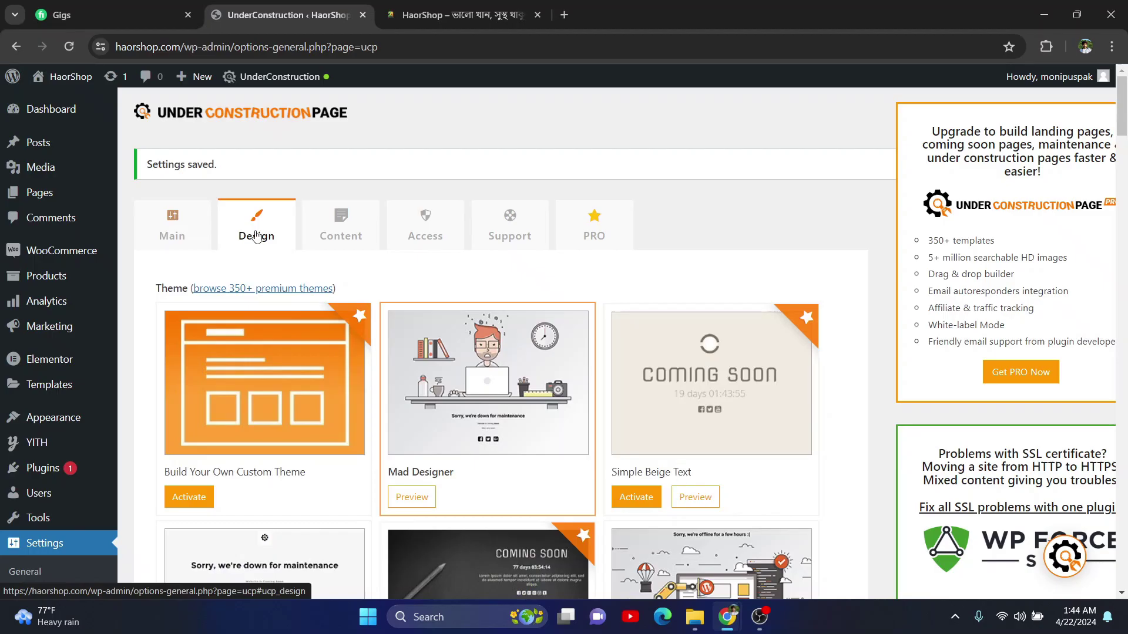
{"action": "scroll", "coordinate": [290, 418], "scroll_direction": "down", "scroll_amount": 17}
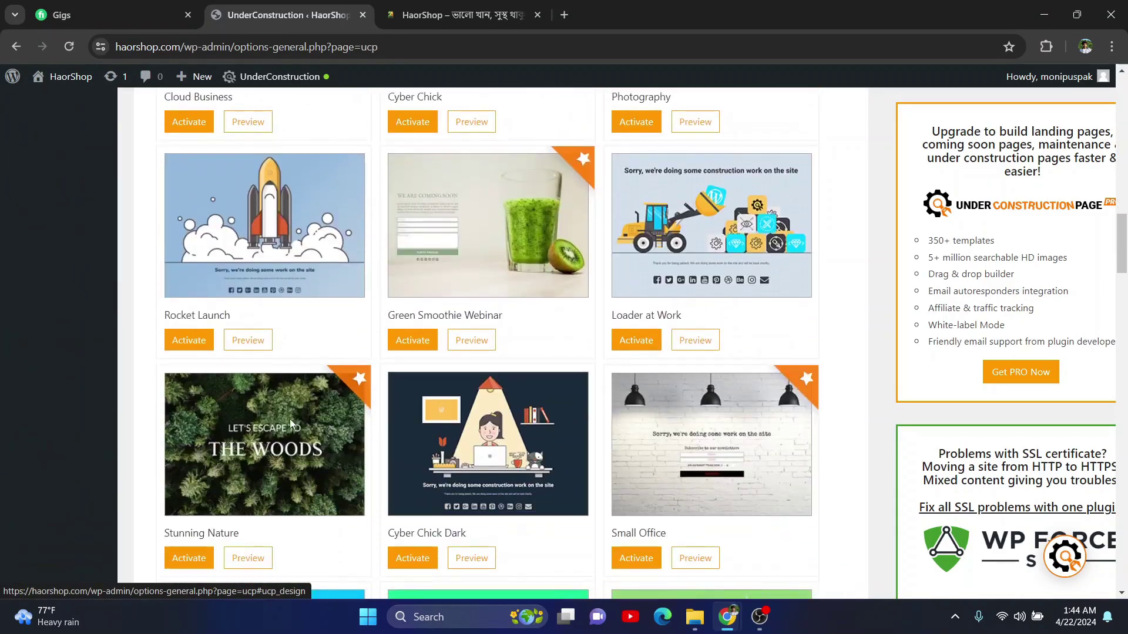
{"action": "scroll", "coordinate": [290, 418], "scroll_direction": "down", "scroll_amount": 10}
{"action": "scroll", "coordinate": [291, 418], "scroll_direction": "up", "scroll_amount": 8}
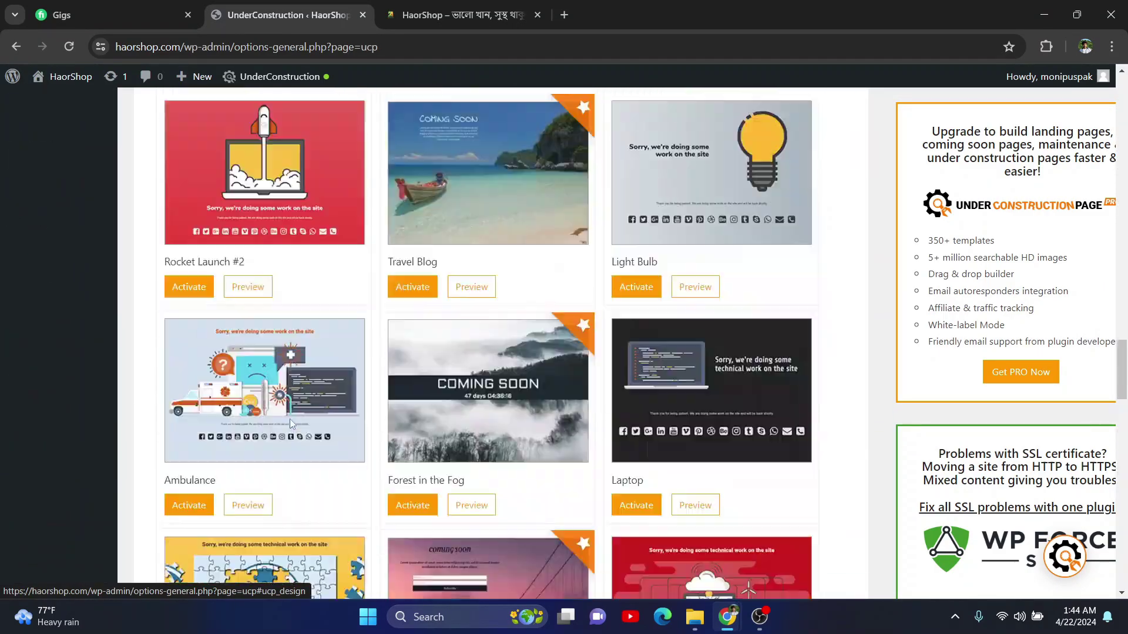
{"action": "scroll", "coordinate": [290, 418], "scroll_direction": "up", "scroll_amount": 18}
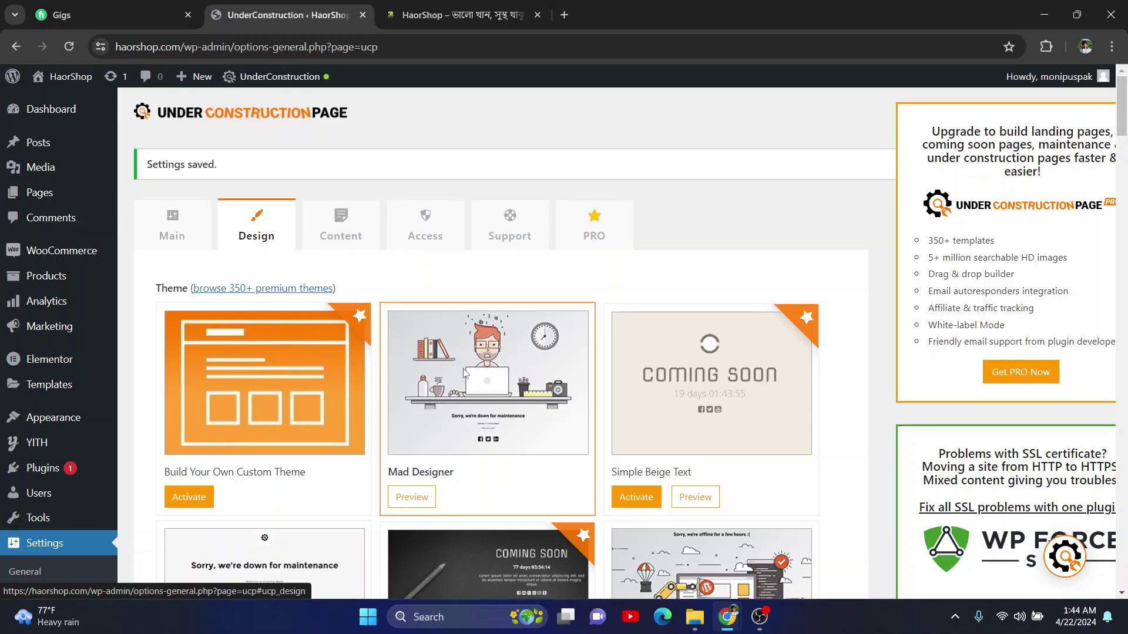
{"action": "scroll", "coordinate": [435, 431], "scroll_direction": "down", "scroll_amount": 1}
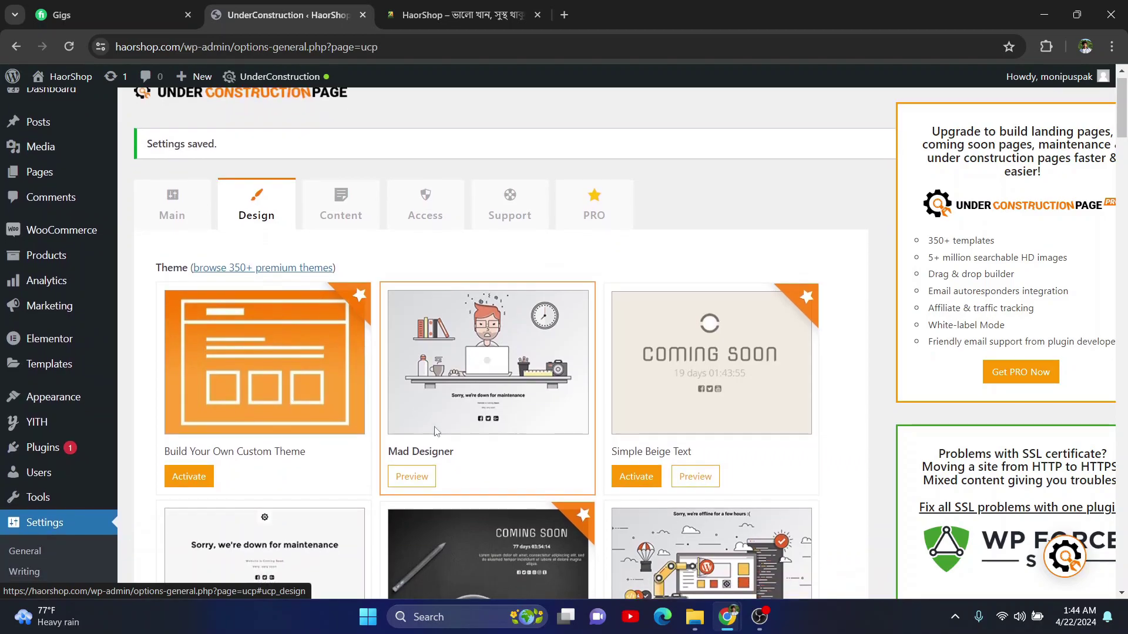
{"action": "scroll", "coordinate": [403, 418], "scroll_direction": "down", "scroll_amount": 10}
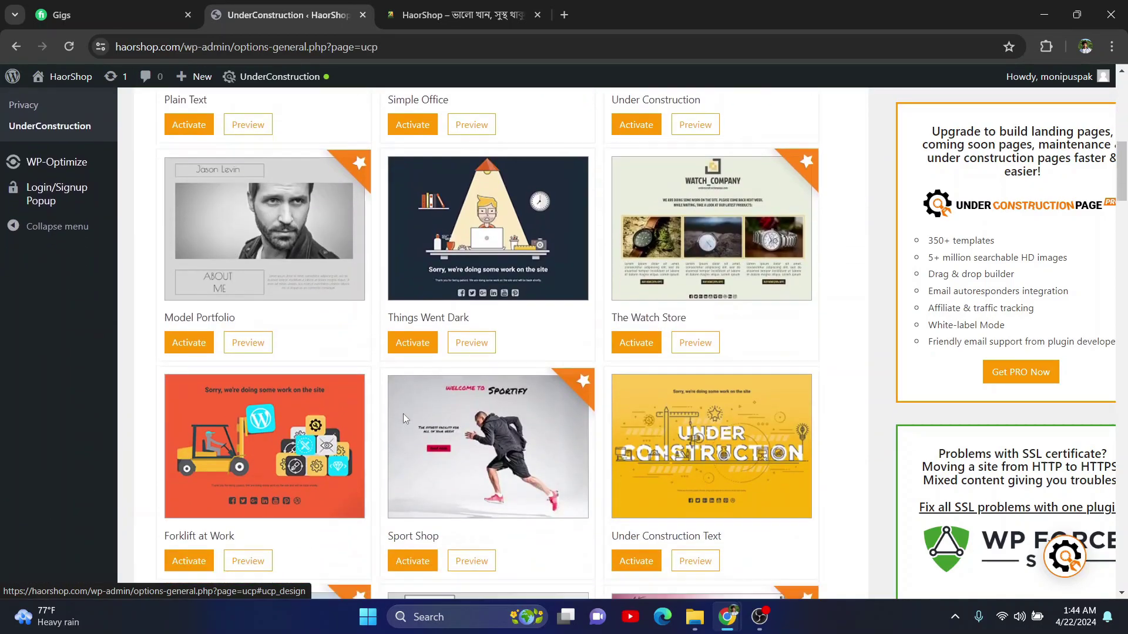
{"action": "scroll", "coordinate": [403, 418], "scroll_direction": "down", "scroll_amount": 1}
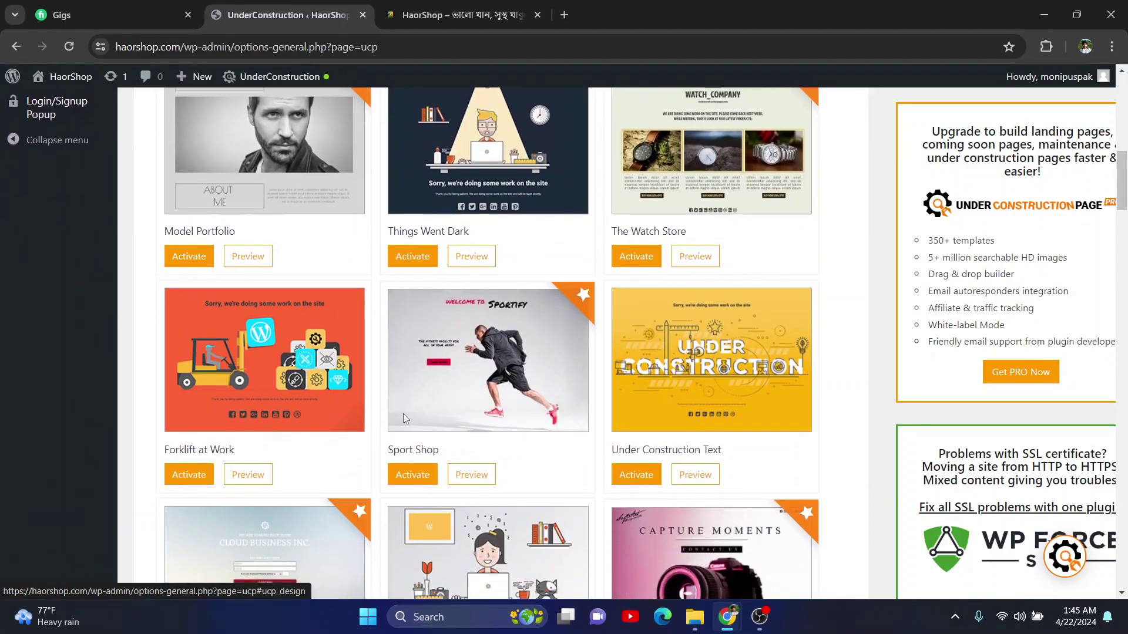
{"action": "scroll", "coordinate": [403, 418], "scroll_direction": "up", "scroll_amount": 10}
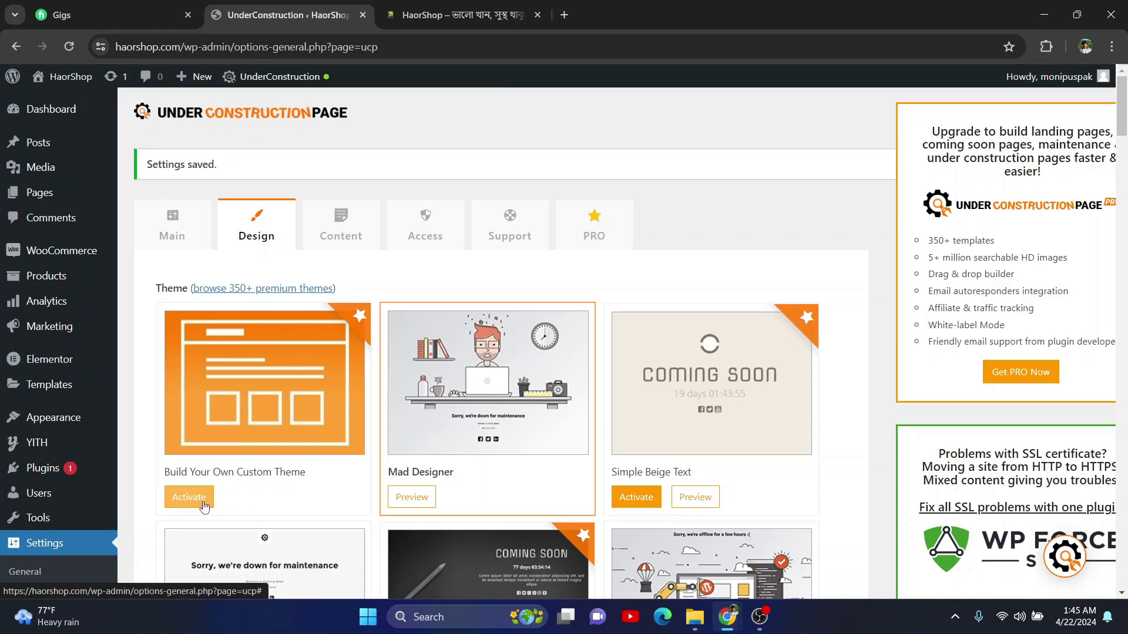
{"action": "scroll", "coordinate": [305, 440], "scroll_direction": "down", "scroll_amount": 1}
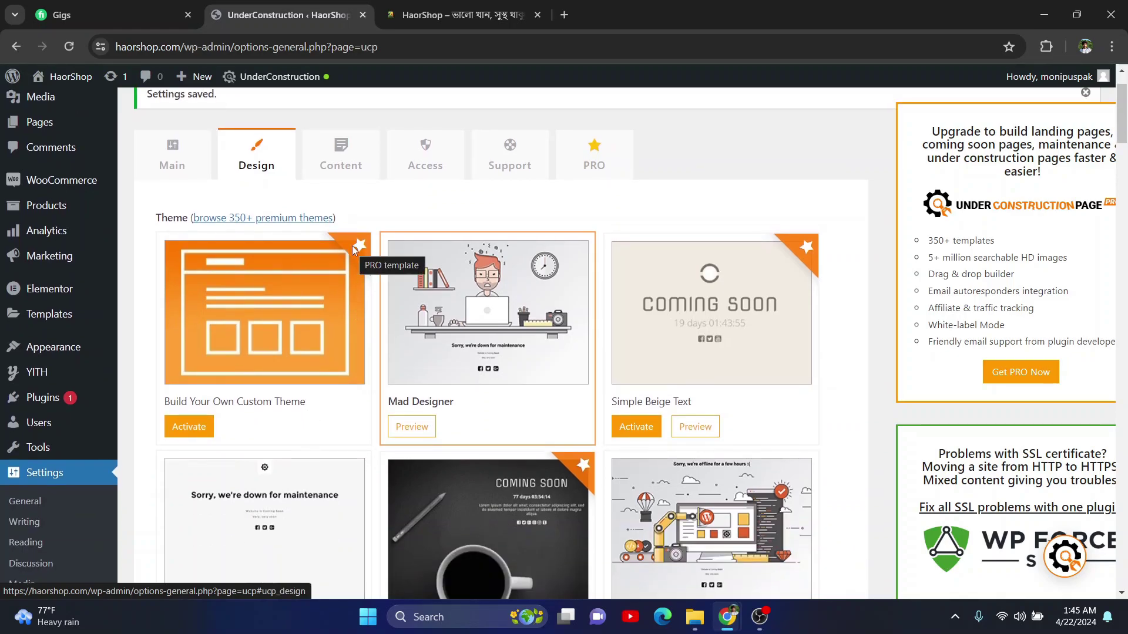
{"action": "scroll", "coordinate": [545, 336], "scroll_direction": "down", "scroll_amount": 4}
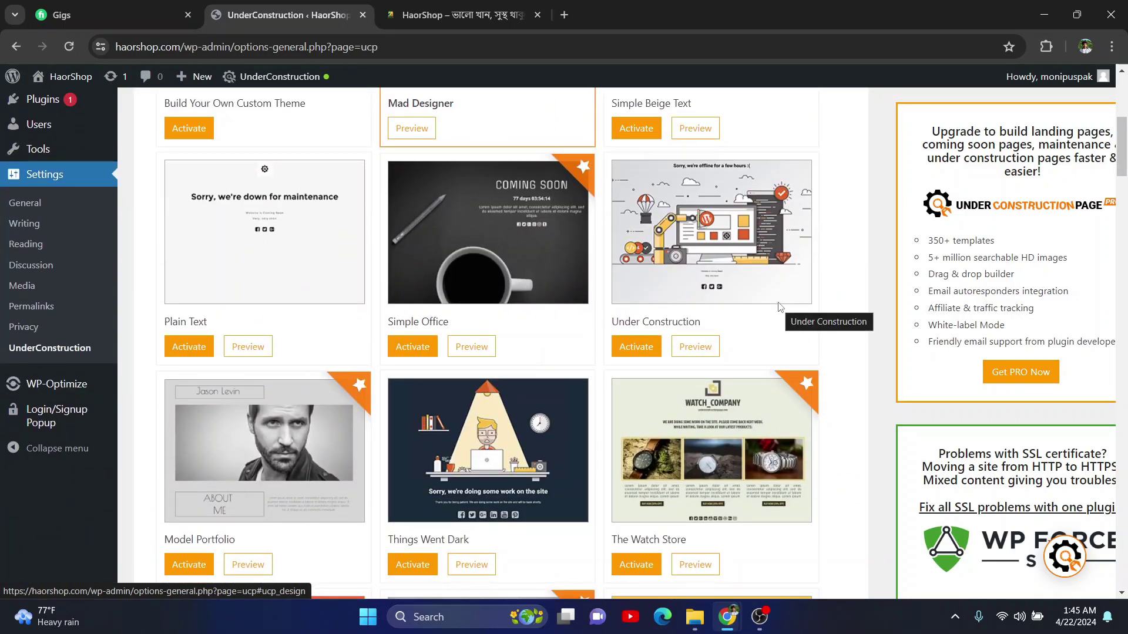
{"action": "scroll", "coordinate": [778, 305], "scroll_direction": "down", "scroll_amount": 5}
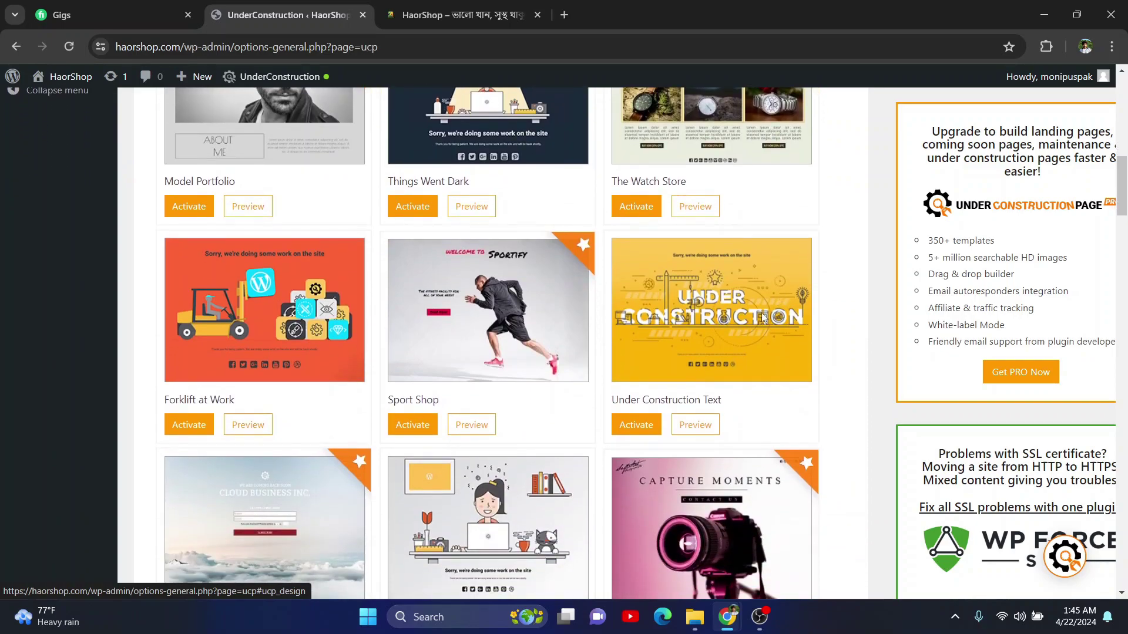
Step: Activate the Under Construction Text theme on the Design tab
{"action": "left_click", "coordinate": [636, 424]}
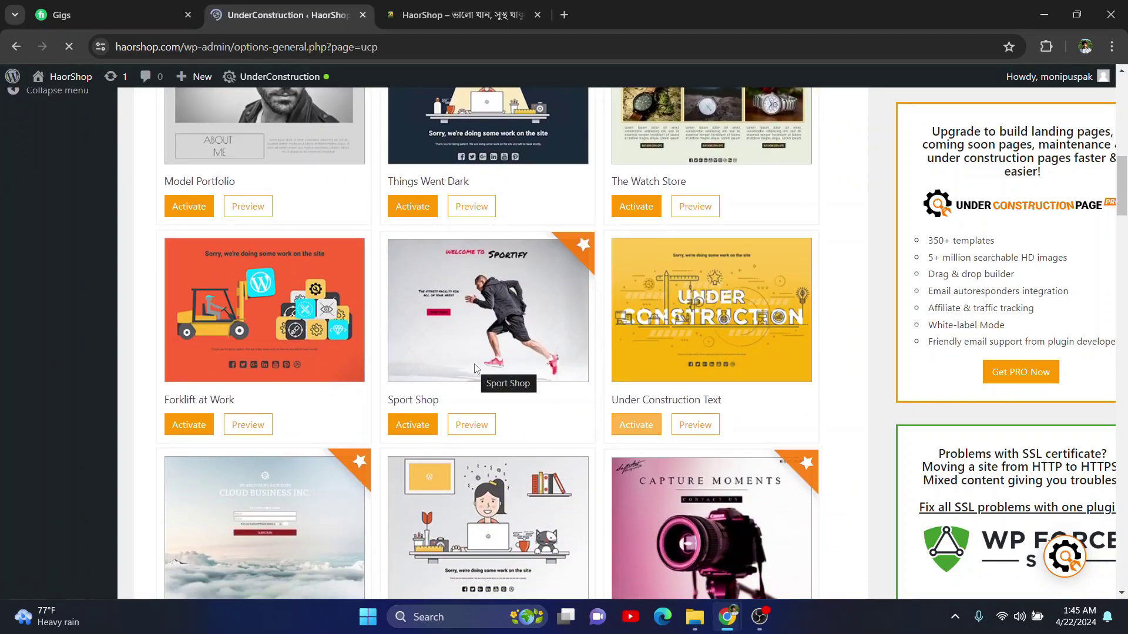
{"action": "scroll", "coordinate": [637, 425], "scroll_direction": "down", "scroll_amount": 8}
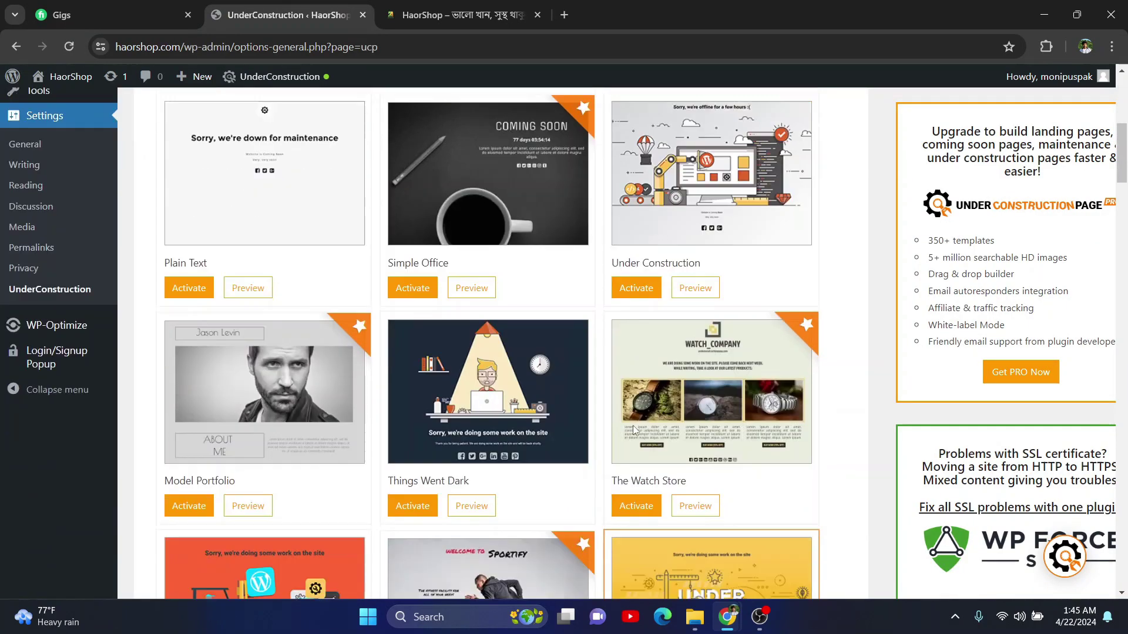
{"action": "scroll", "coordinate": [632, 425], "scroll_direction": "down", "scroll_amount": 10}
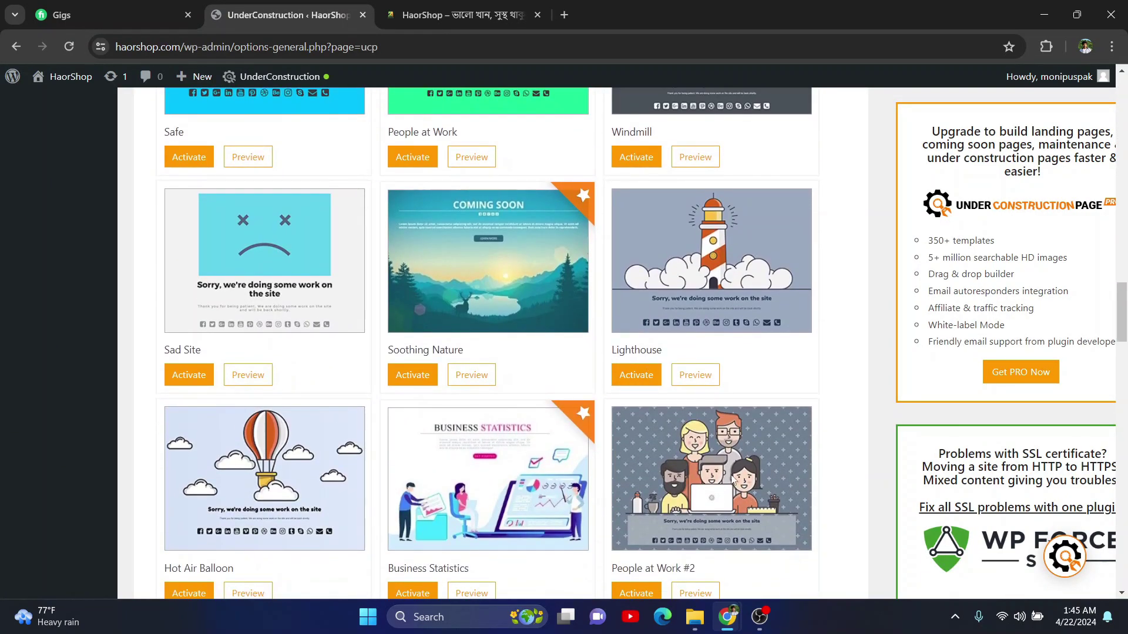
Step: Reload haorshop.com in the Incognito window to see the new theme
{"action": "mouse_move", "coordinate": [751, 613]}
{"action": "left_click", "coordinate": [815, 549]}
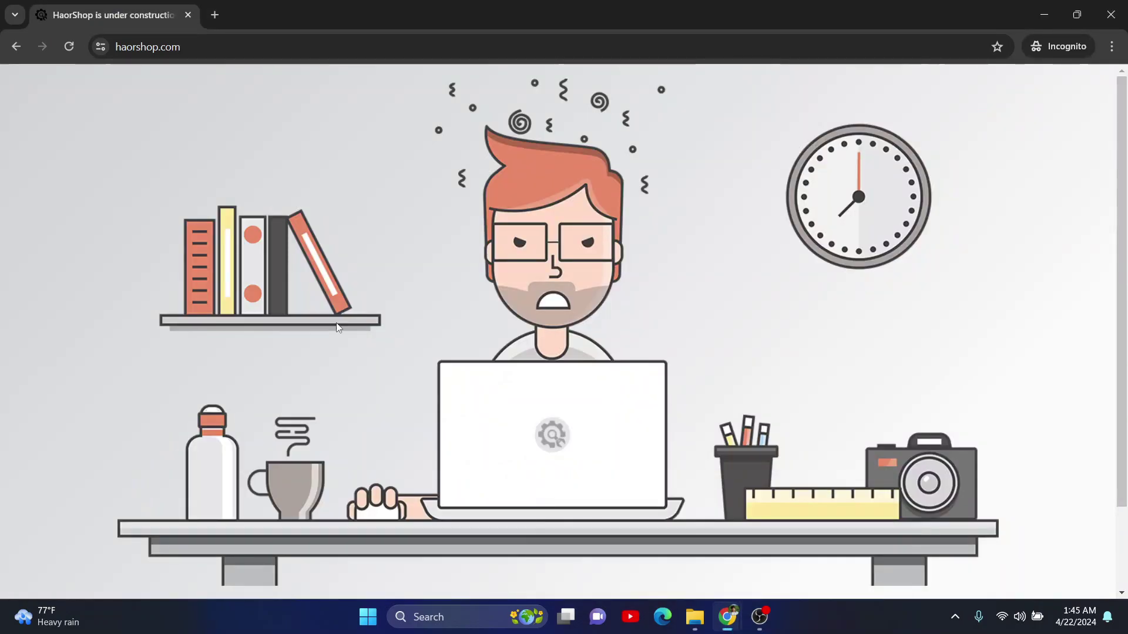
{"action": "left_click", "coordinate": [69, 46]}
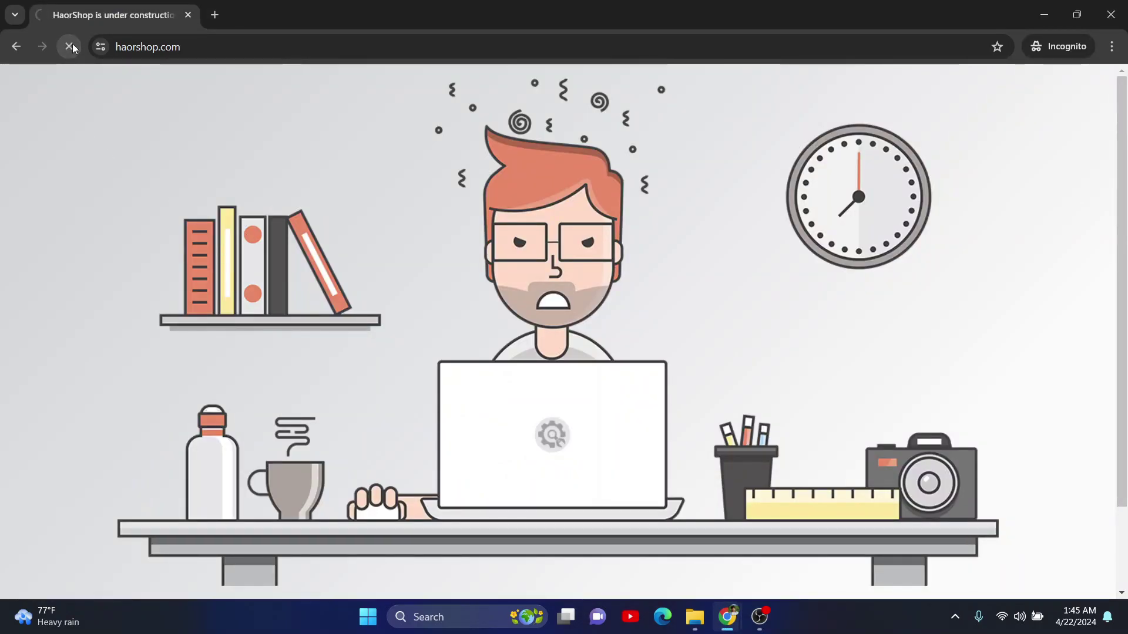